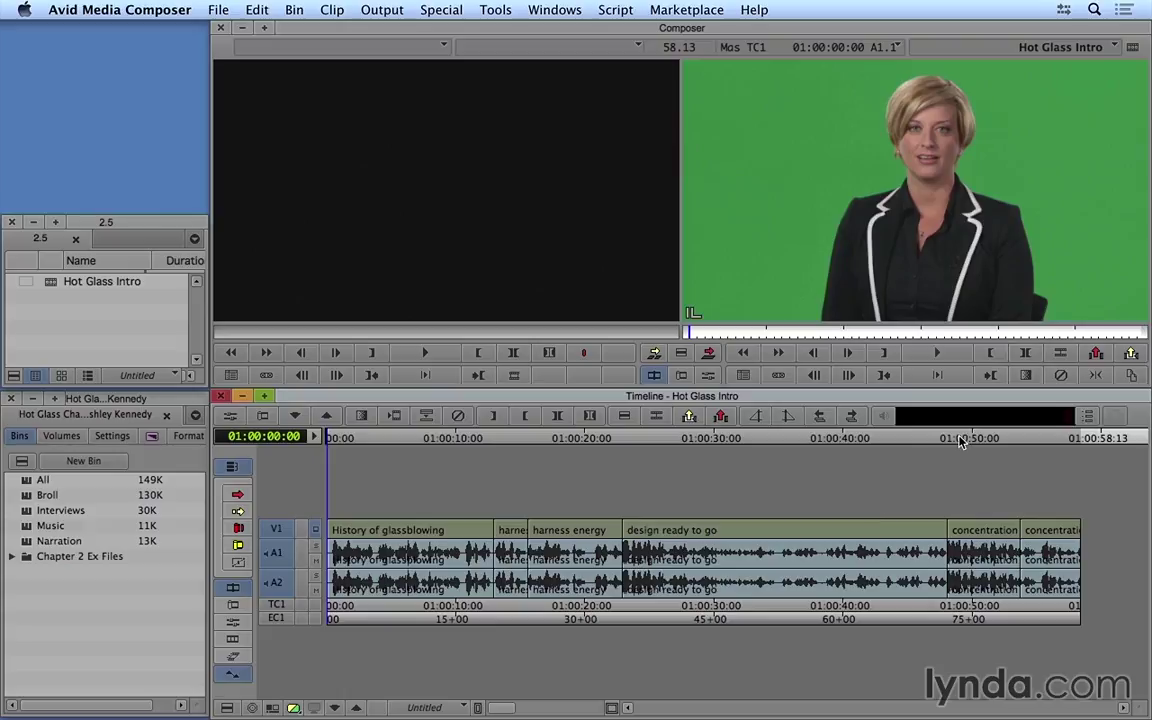
Review the sequence to its last clip, then turn on Extract/Splice-in segment mode
drag(960, 442, 1052, 445)
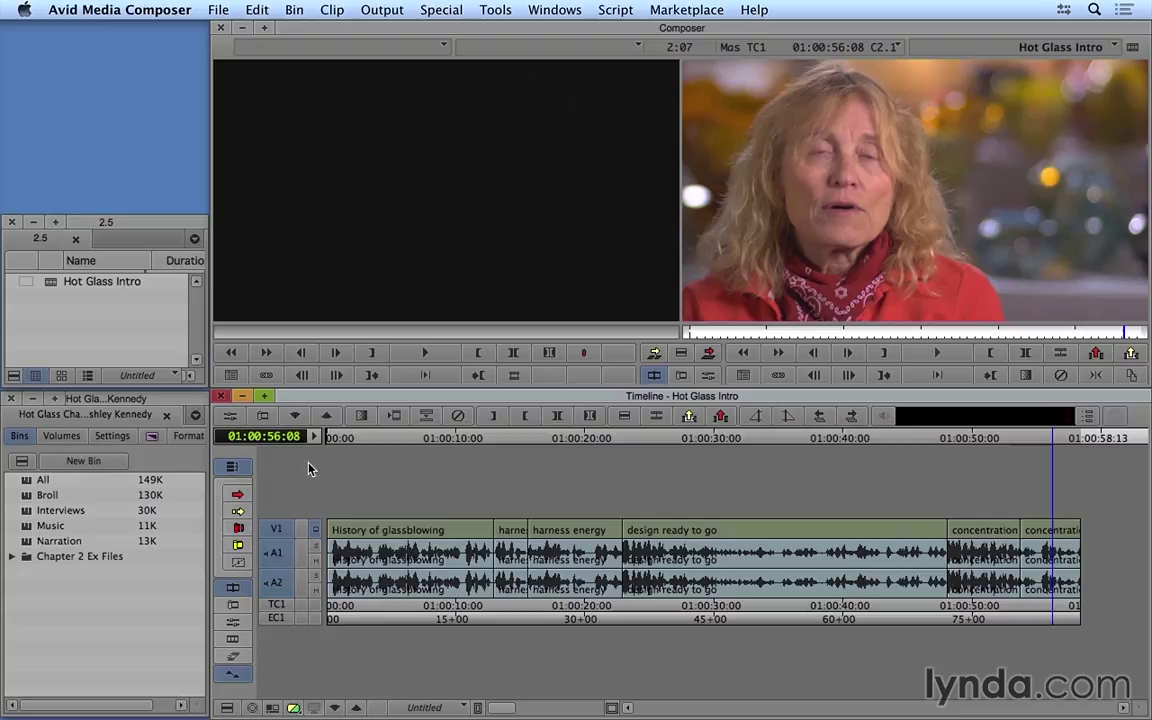
click(237, 515)
click(988, 522)
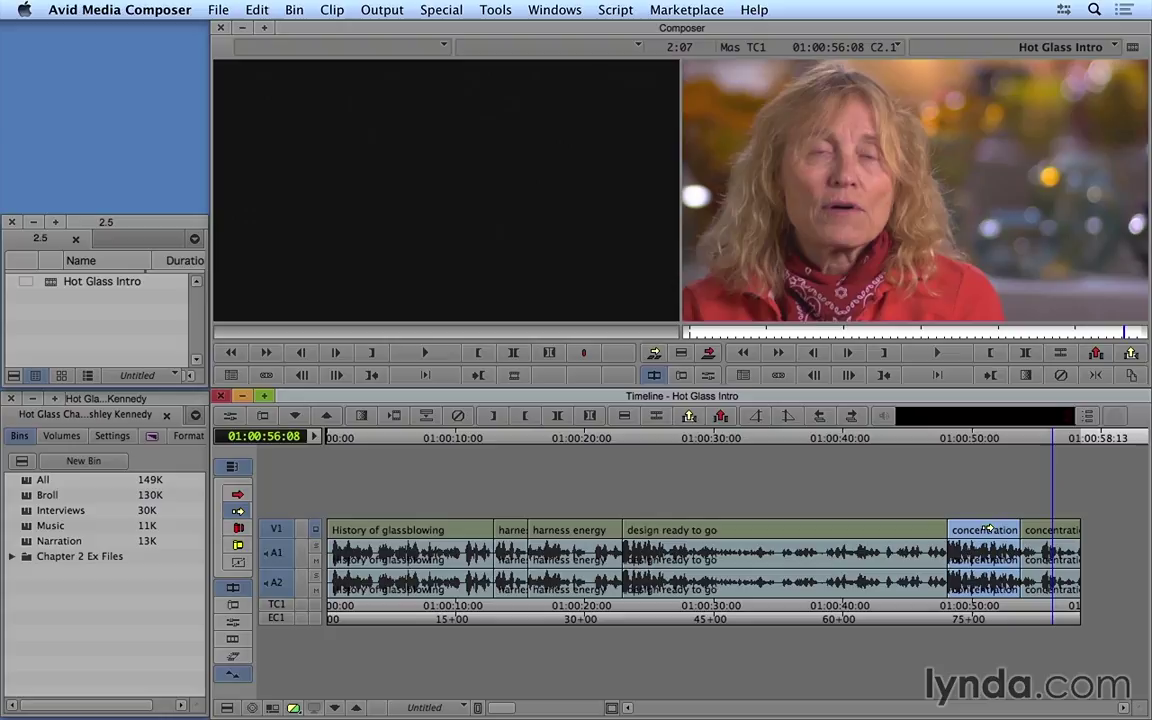
click(921, 487)
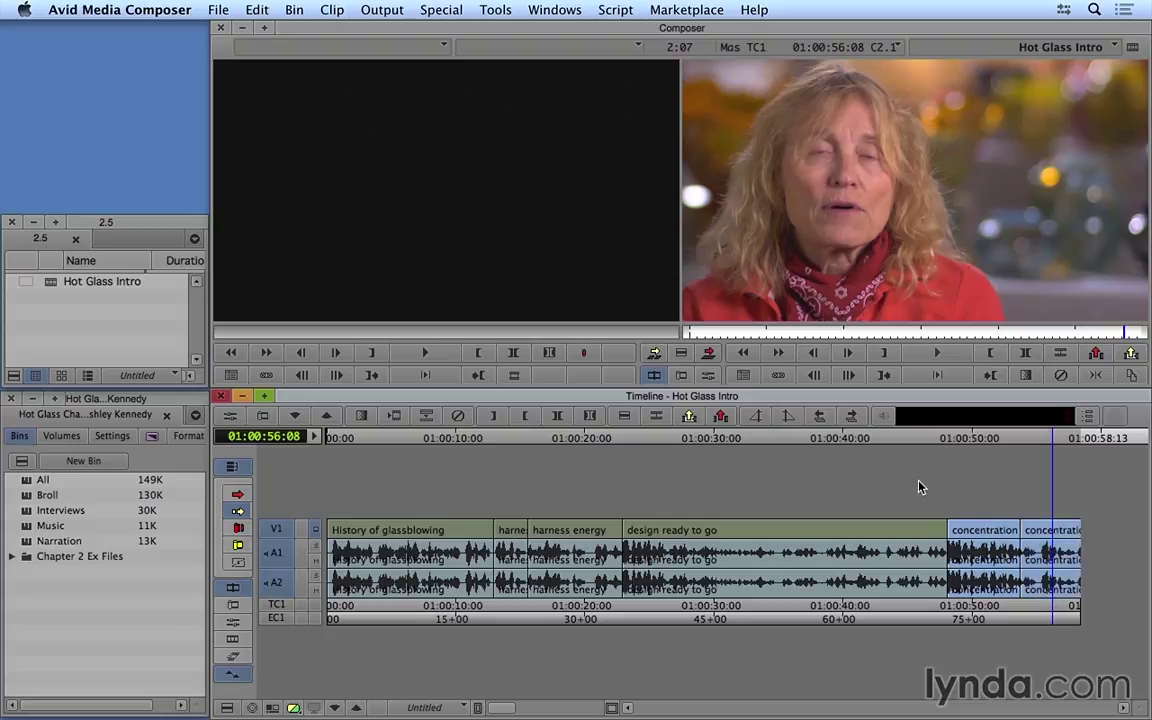
Lasso both 'concentration' clips and move them right after 'harness energy', before 'design ready to go'
drag(1111, 609, 940, 500)
drag(940, 527, 657, 531)
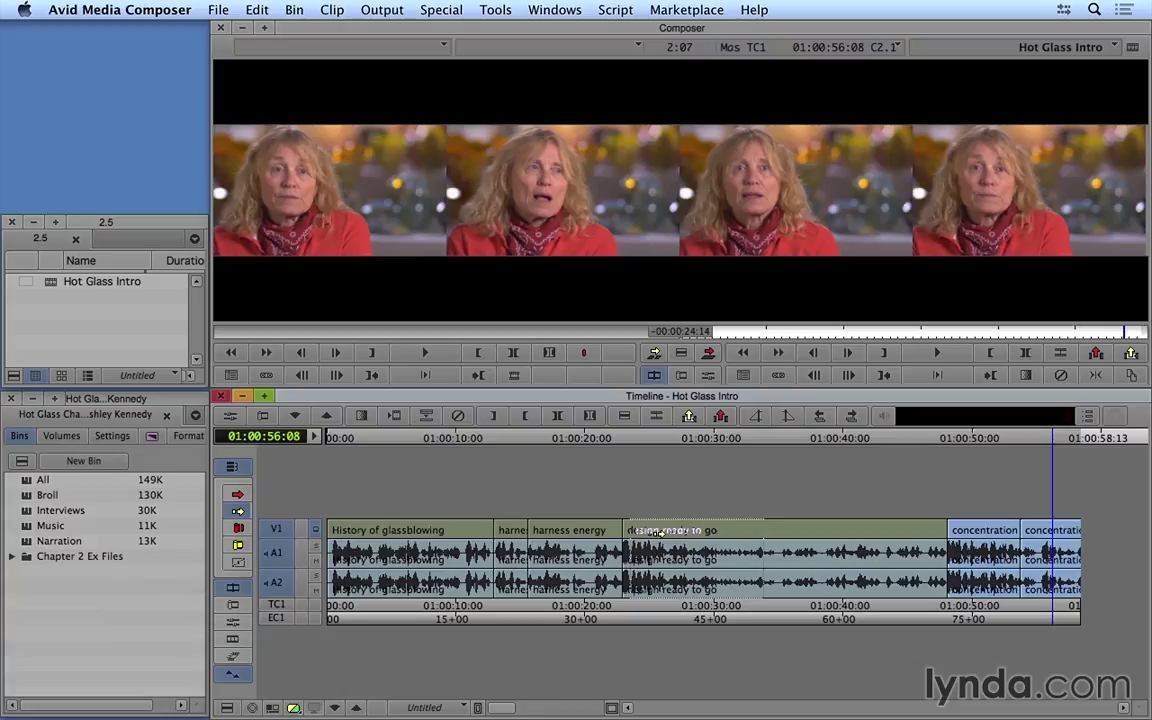
drag(658, 532, 578, 482)
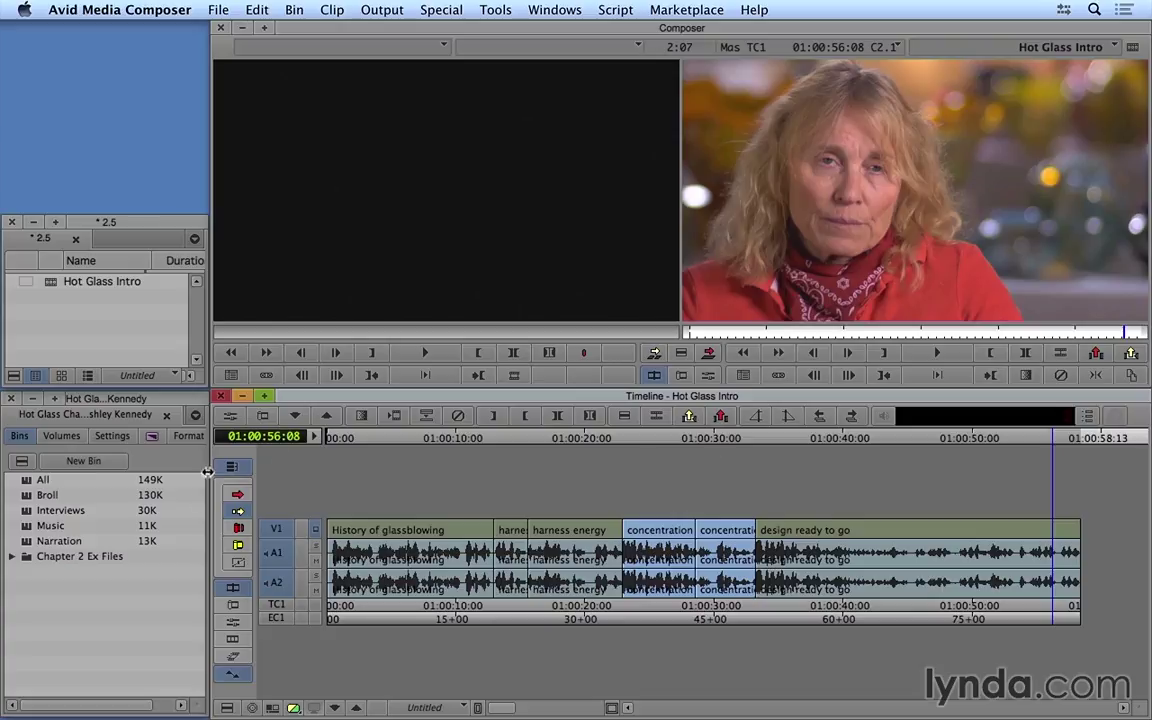
Switch to Lift/Overwrite mode and slide 'design ready to go' right, leaving a gap
click(236, 512)
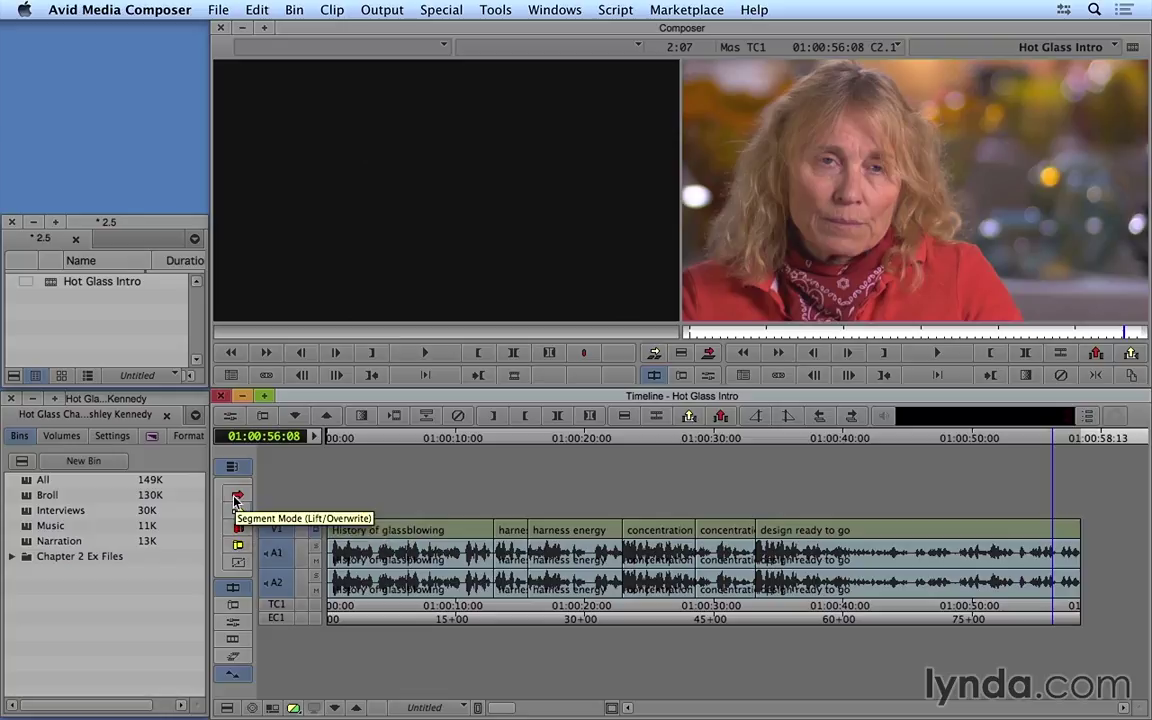
click(237, 497)
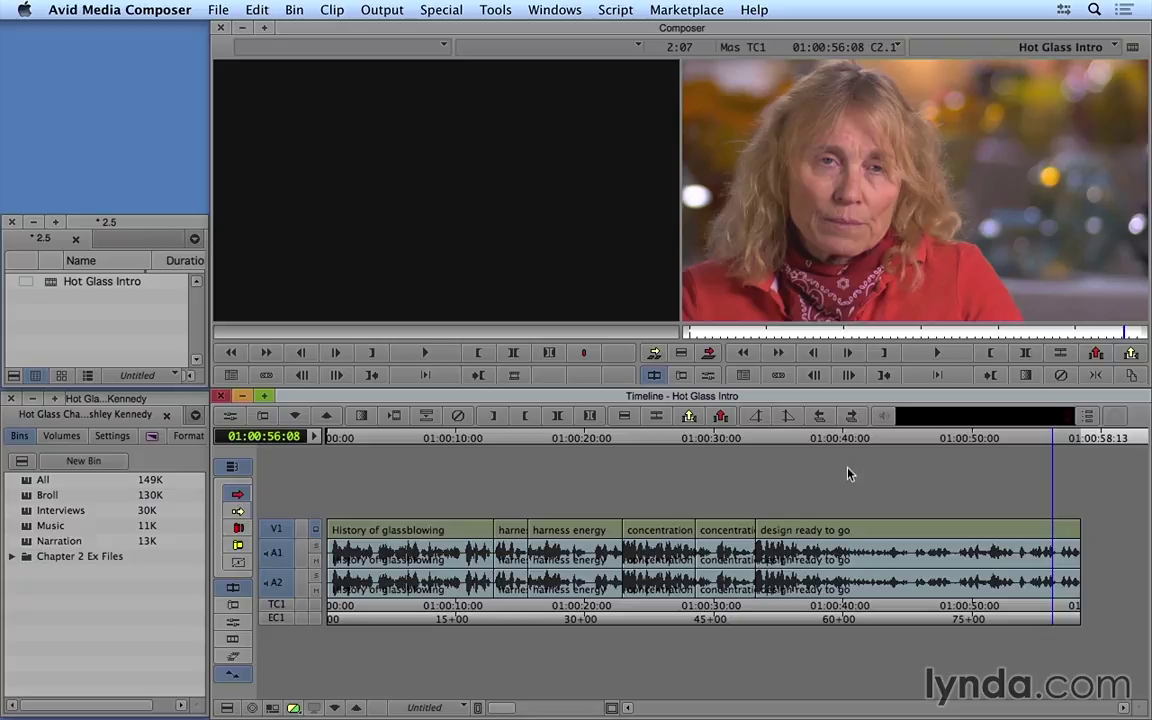
click(779, 532)
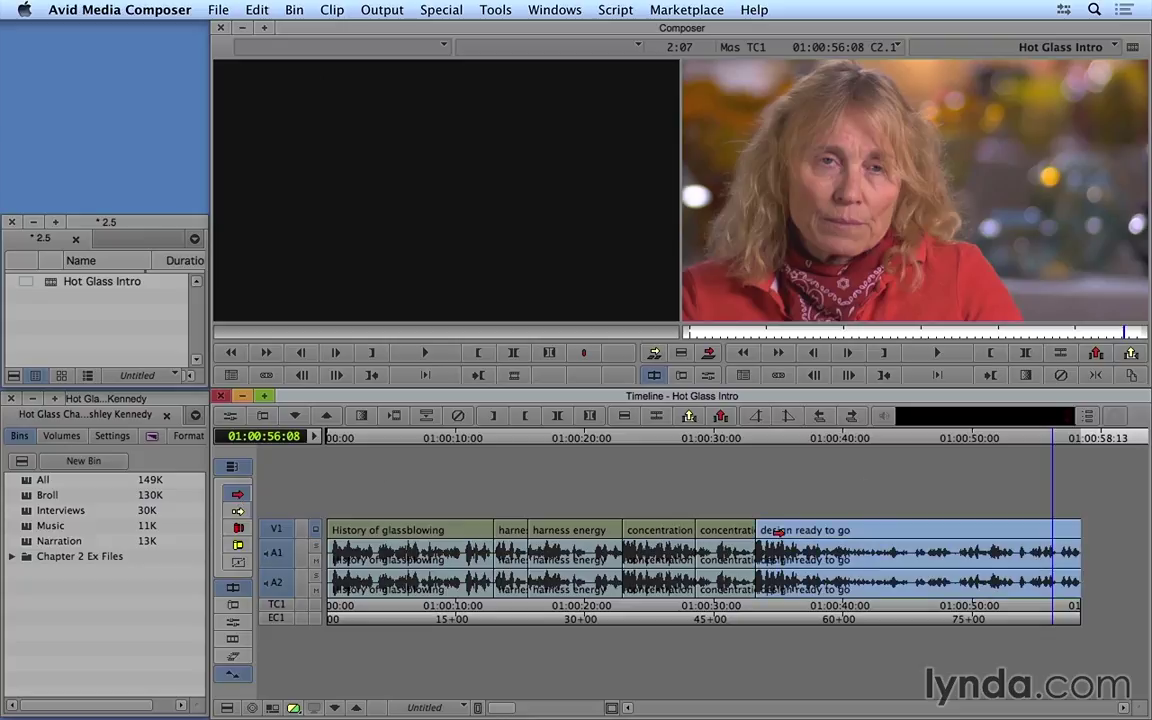
drag(779, 532, 830, 530)
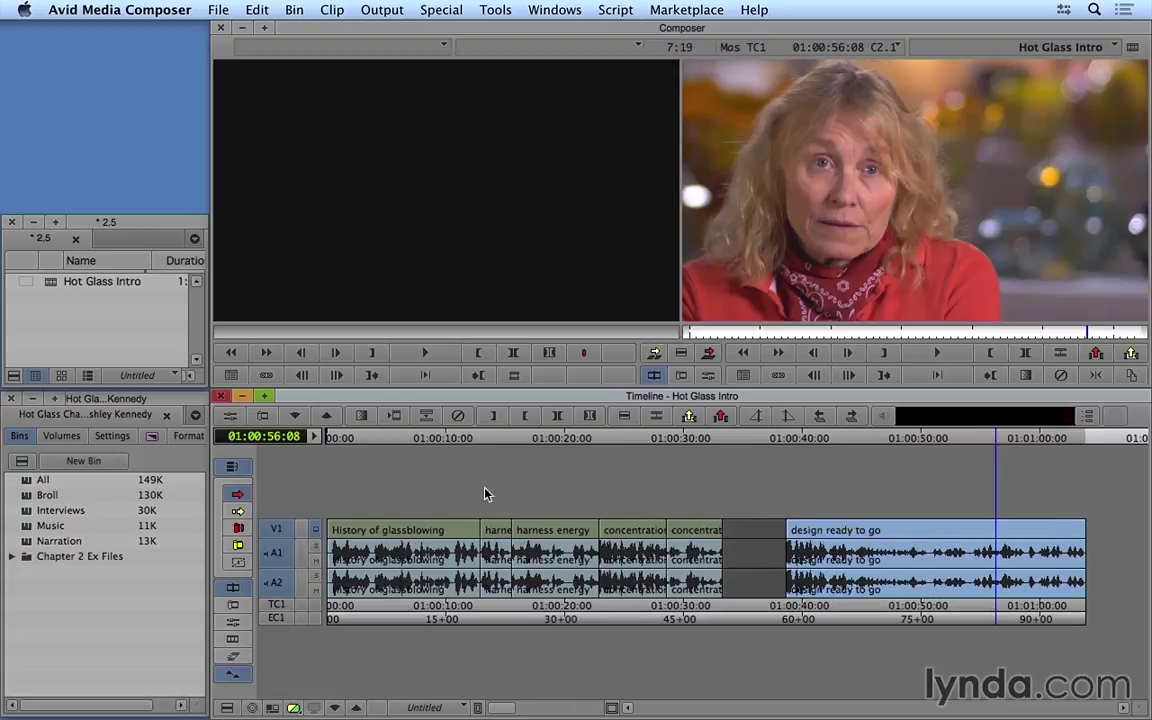
Park near 01:00:13 and select all clips after 'History of glassblowing'
drag(460, 438, 491, 482)
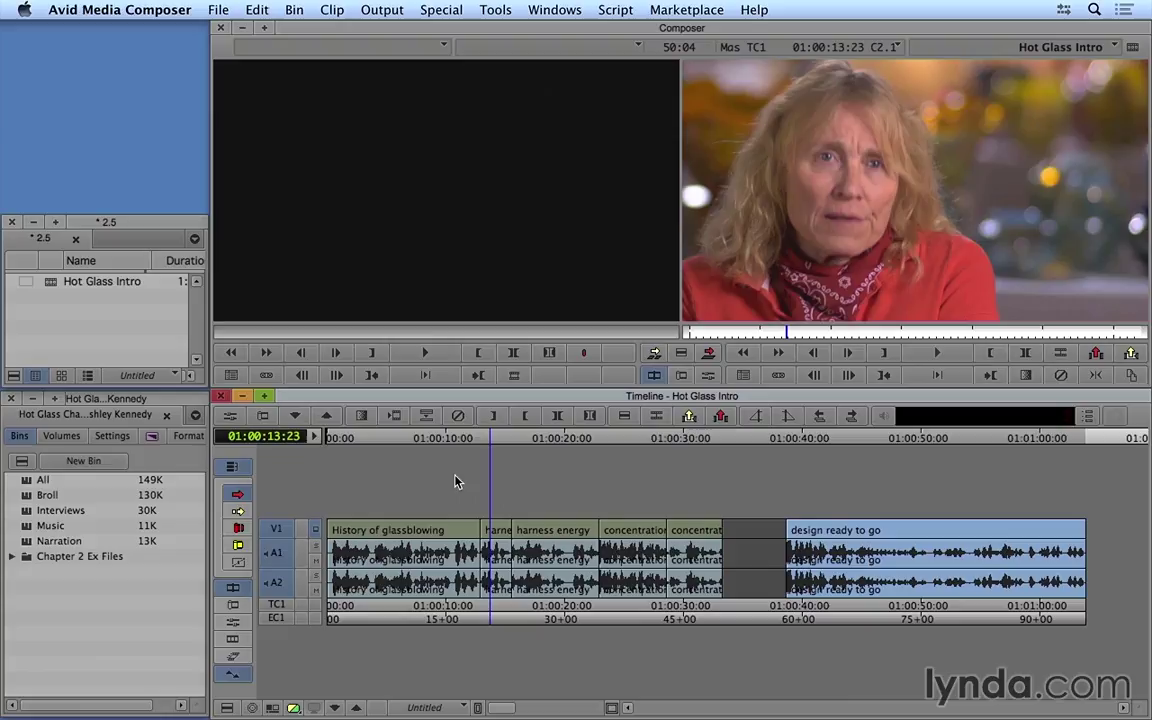
drag(462, 482, 1104, 620)
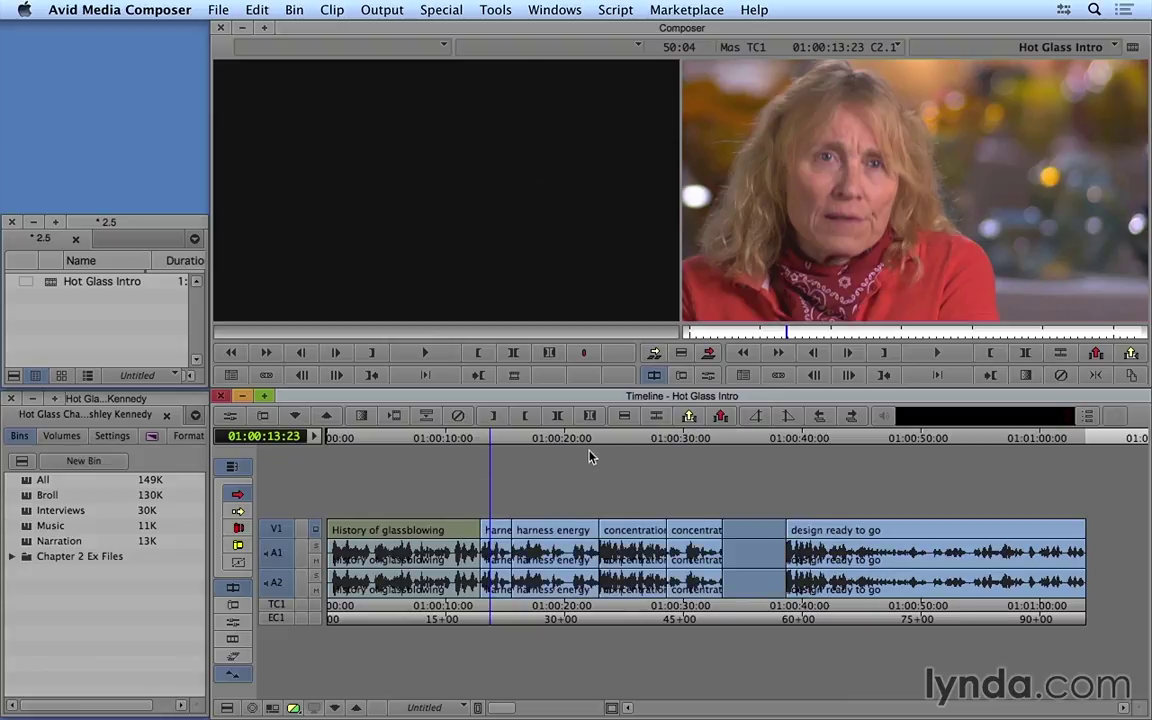
click(503, 458)
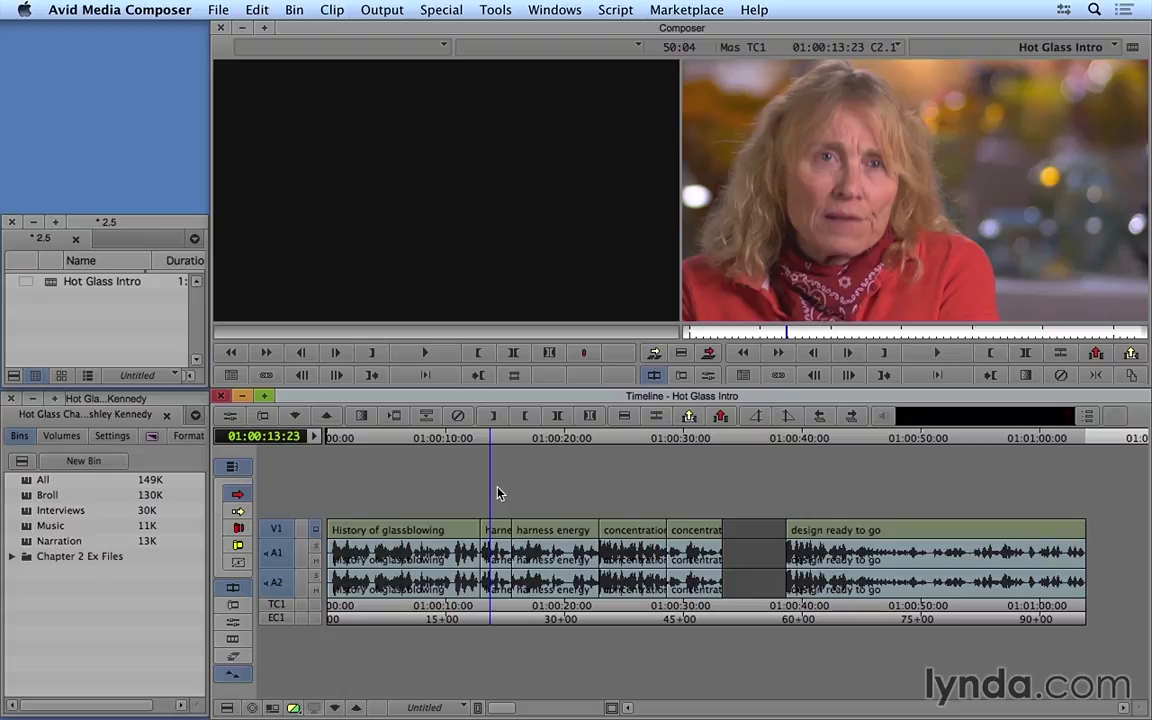
drag(498, 490, 1145, 643)
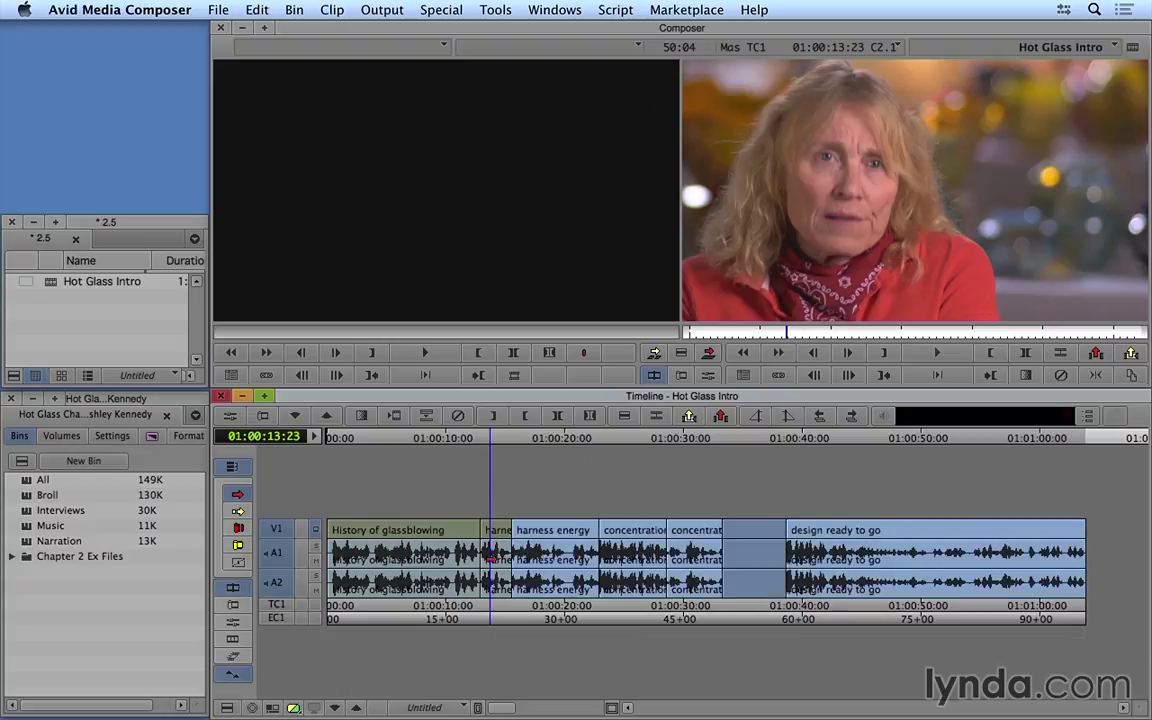
Select the clips from 'harness energy' onward and push them later, opening a gap after 'History of glassblowing'
click(492, 468)
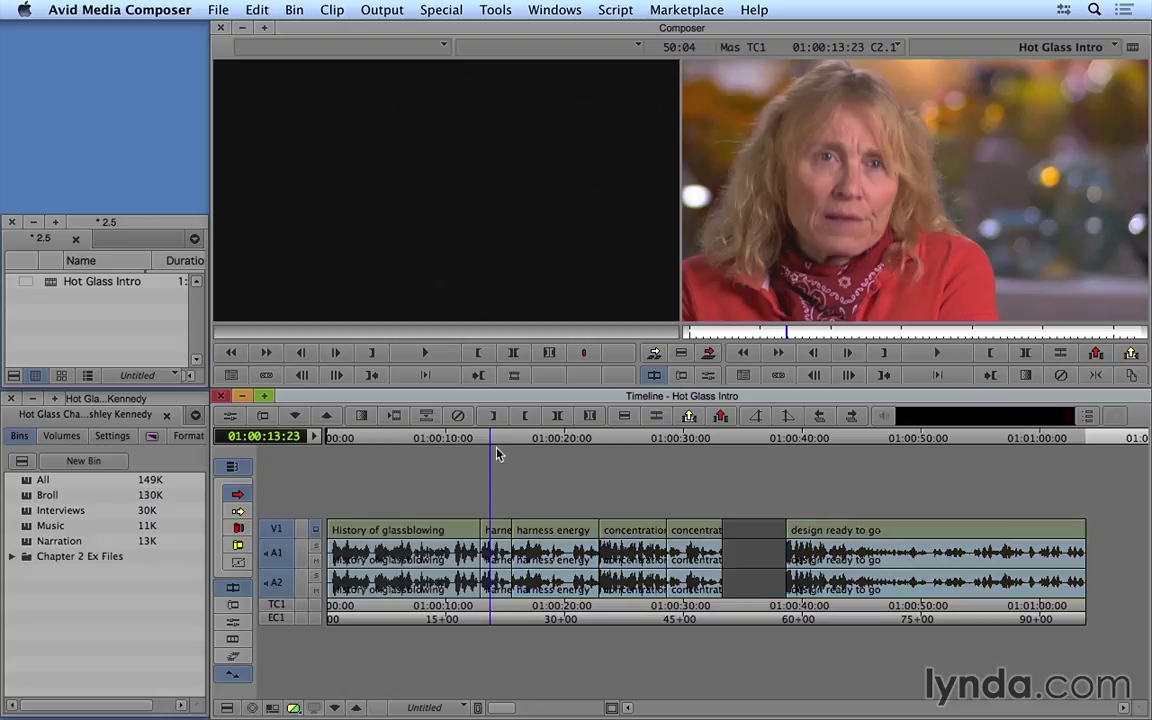
click(853, 417)
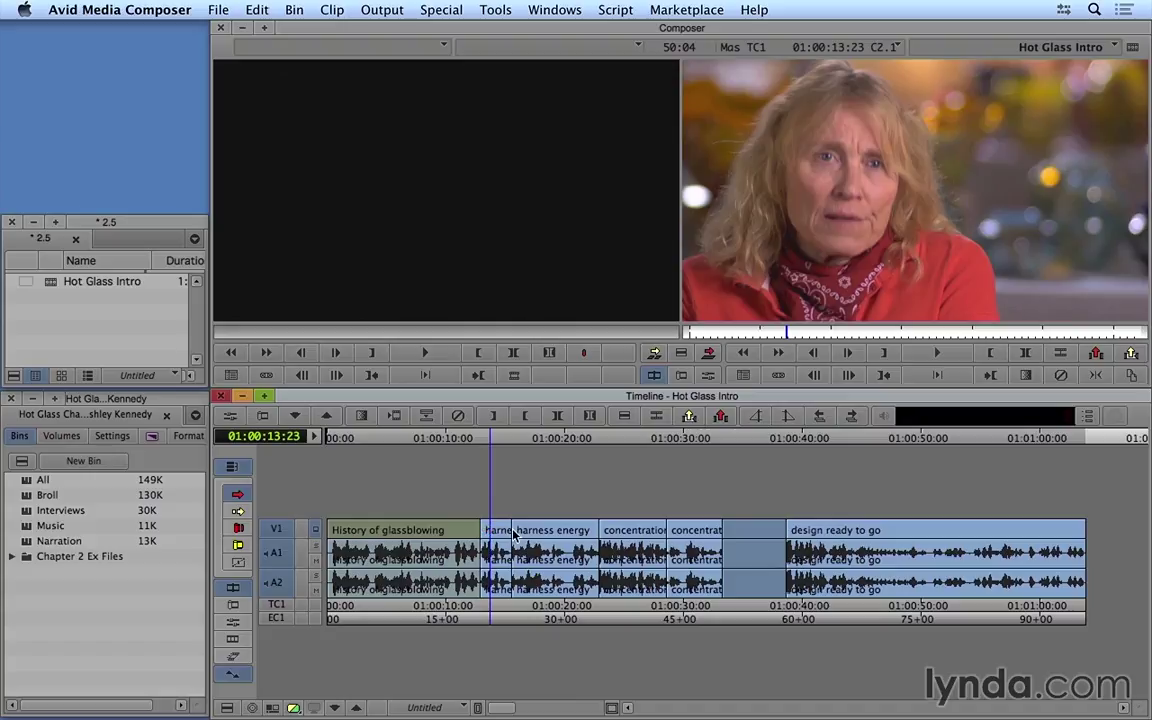
drag(513, 535, 518, 531)
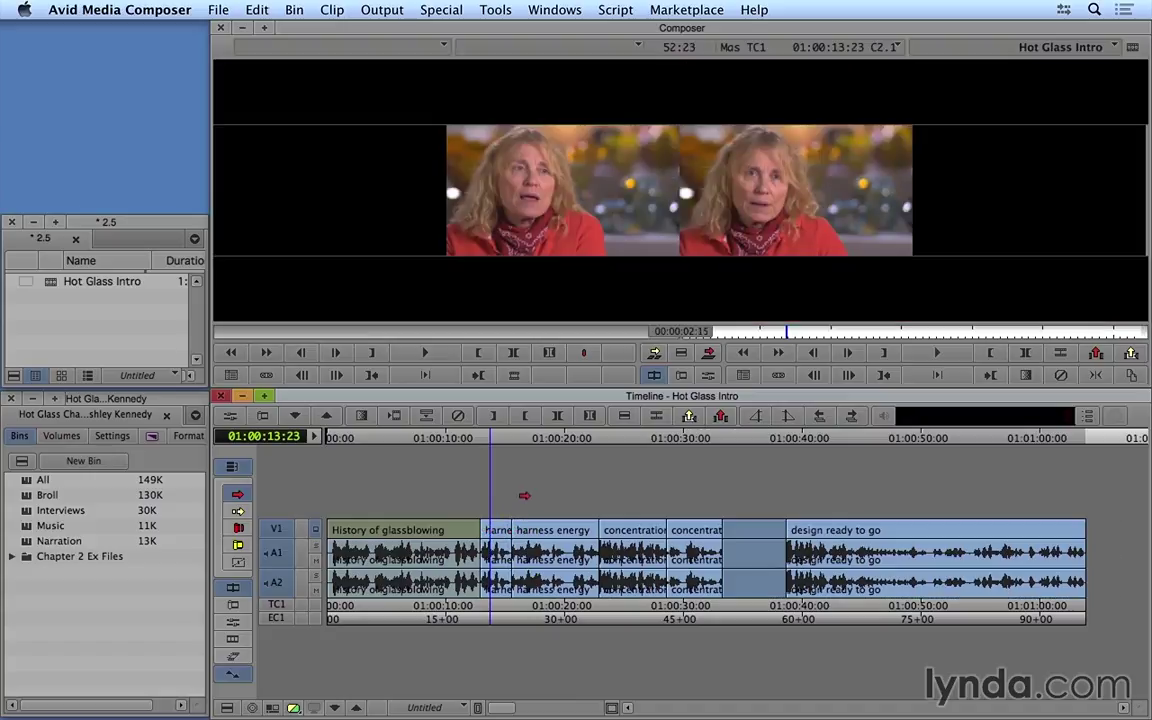
drag(524, 495, 532, 496)
click(537, 497)
Select the clips from 'concentration' onward and push them later, opening a gap after 'harness energy'
click(652, 447)
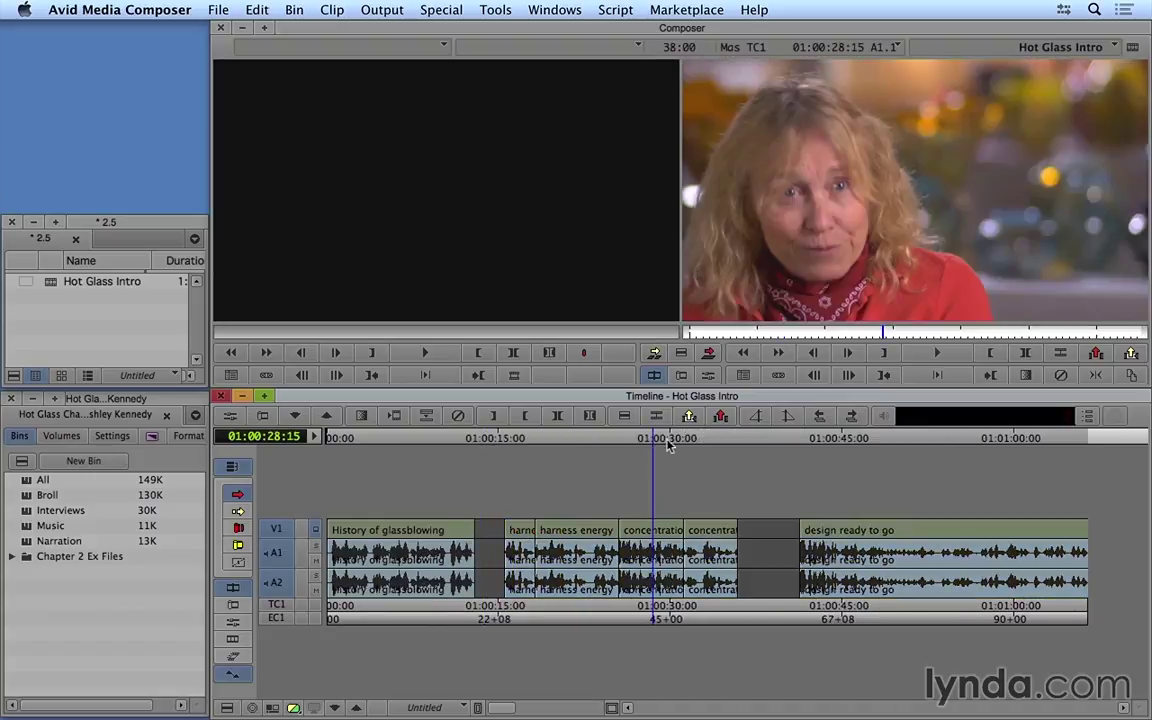
click(772, 372)
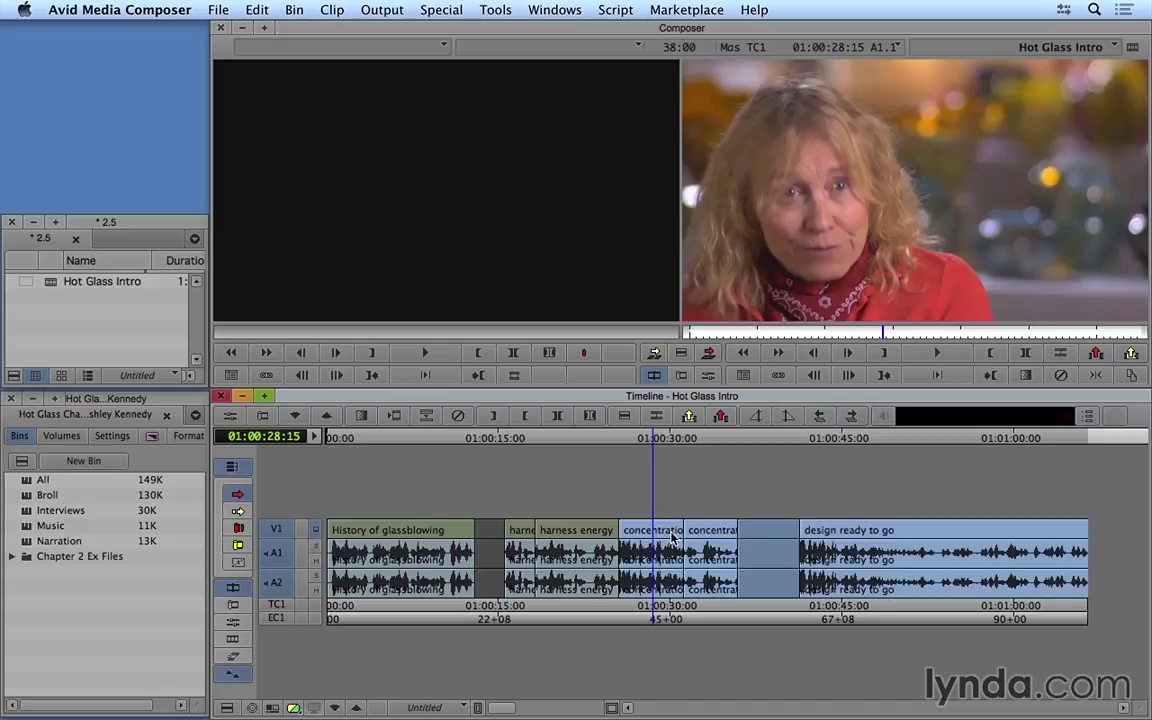
drag(662, 540, 694, 534)
Move the second 'concentration' clip earlier, then undo that move
click(572, 487)
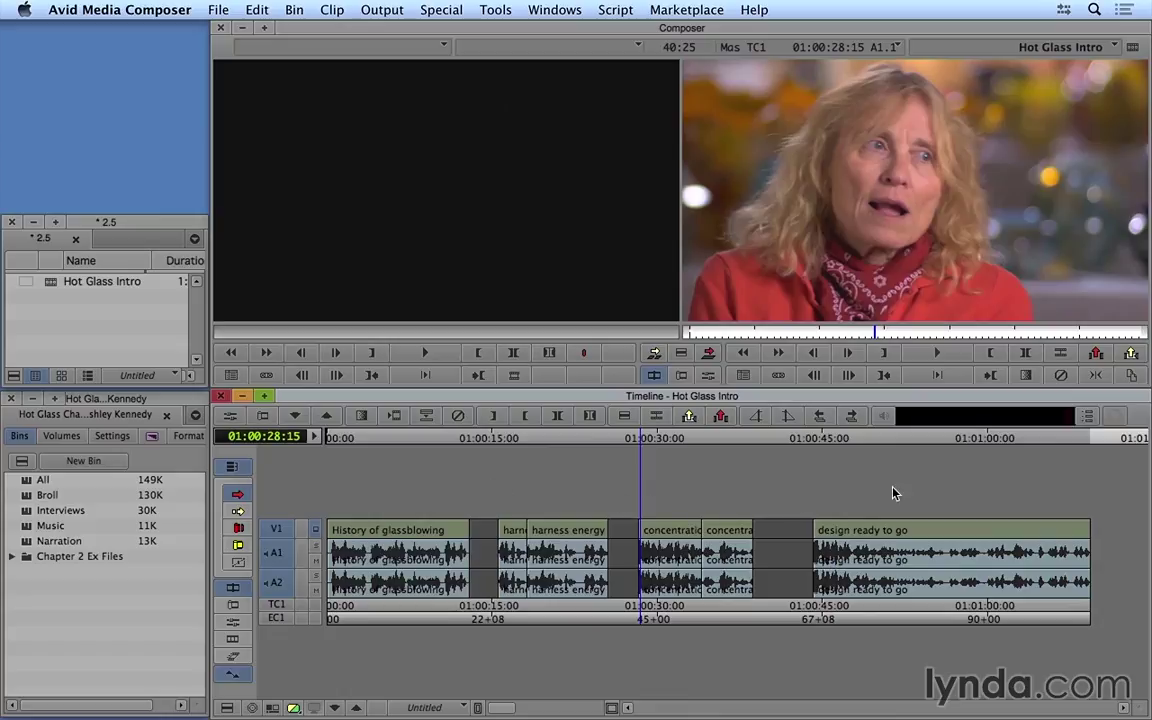
click(724, 530)
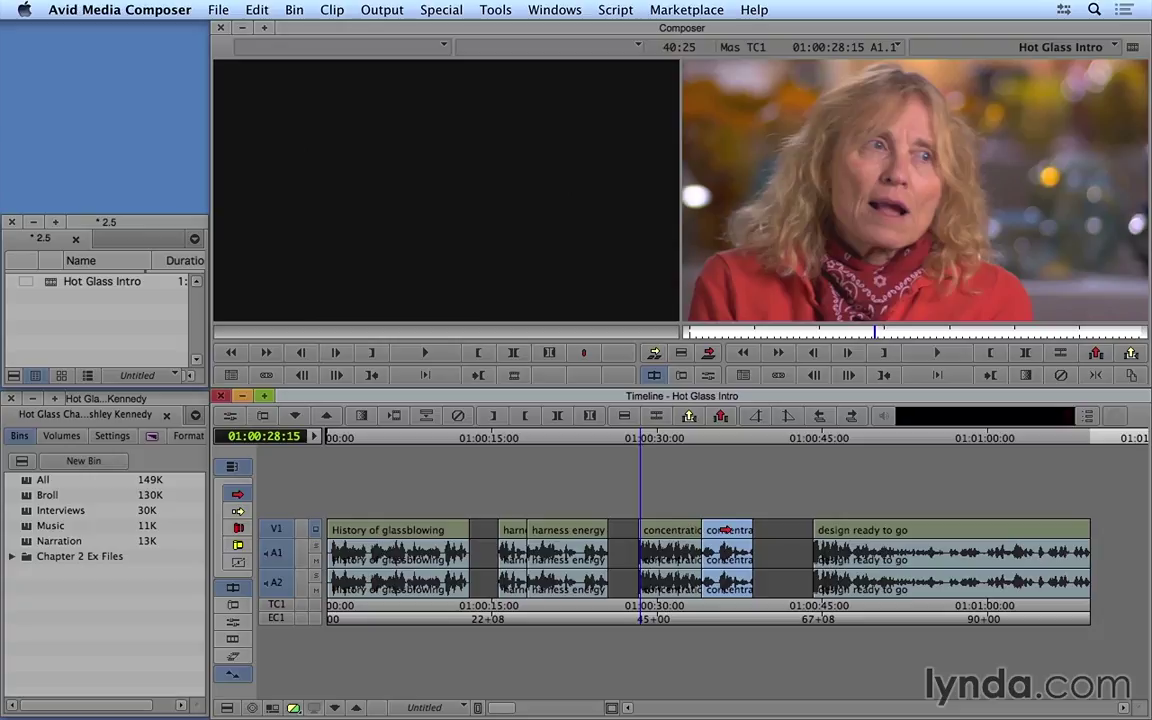
drag(724, 530, 697, 530)
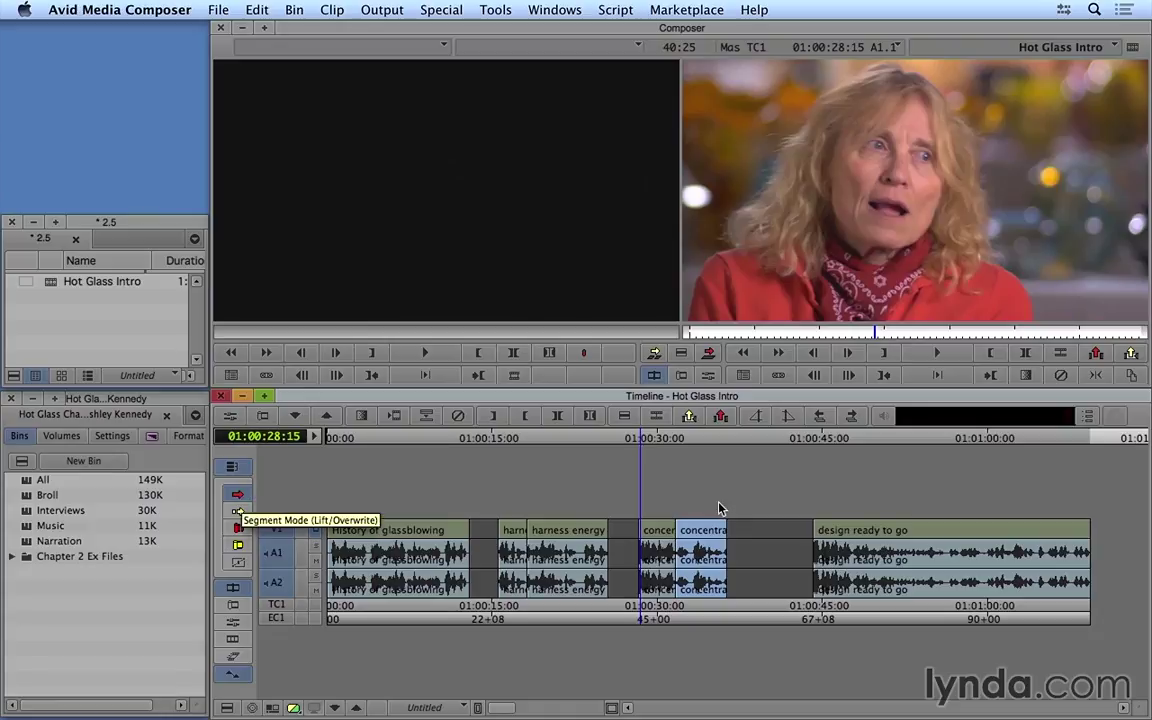
key(super+z)
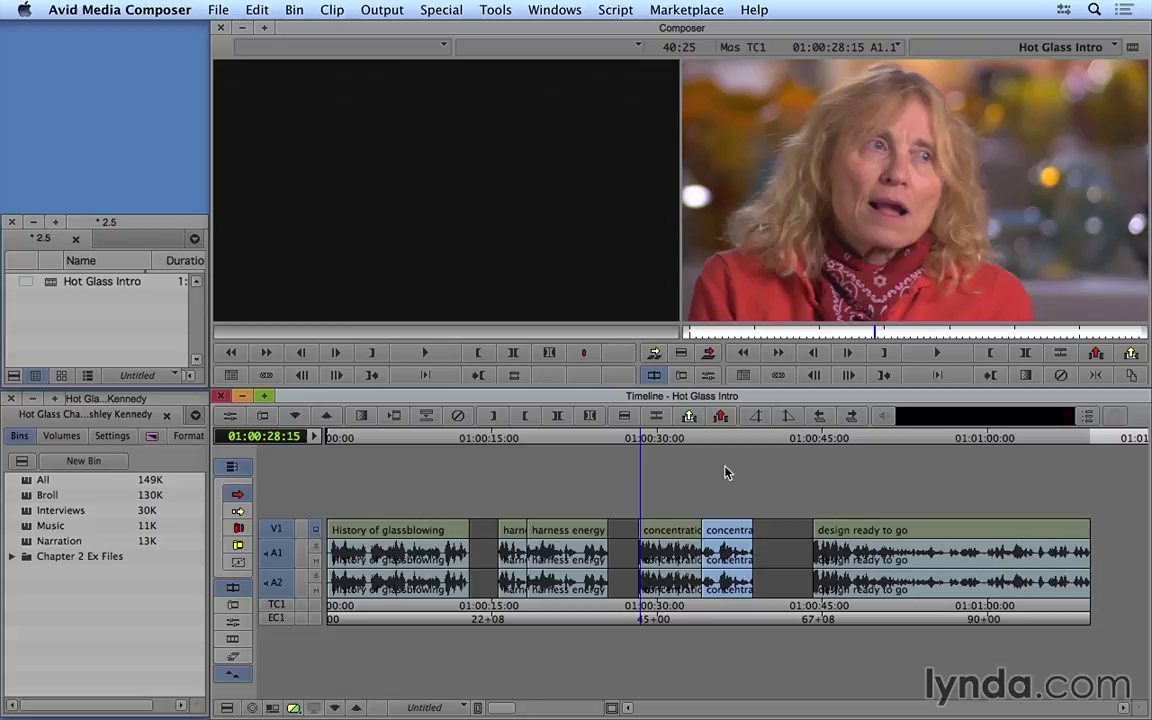
Mark a short in/out on the Filler source and splice it in at 01:00:12:16
click(307, 52)
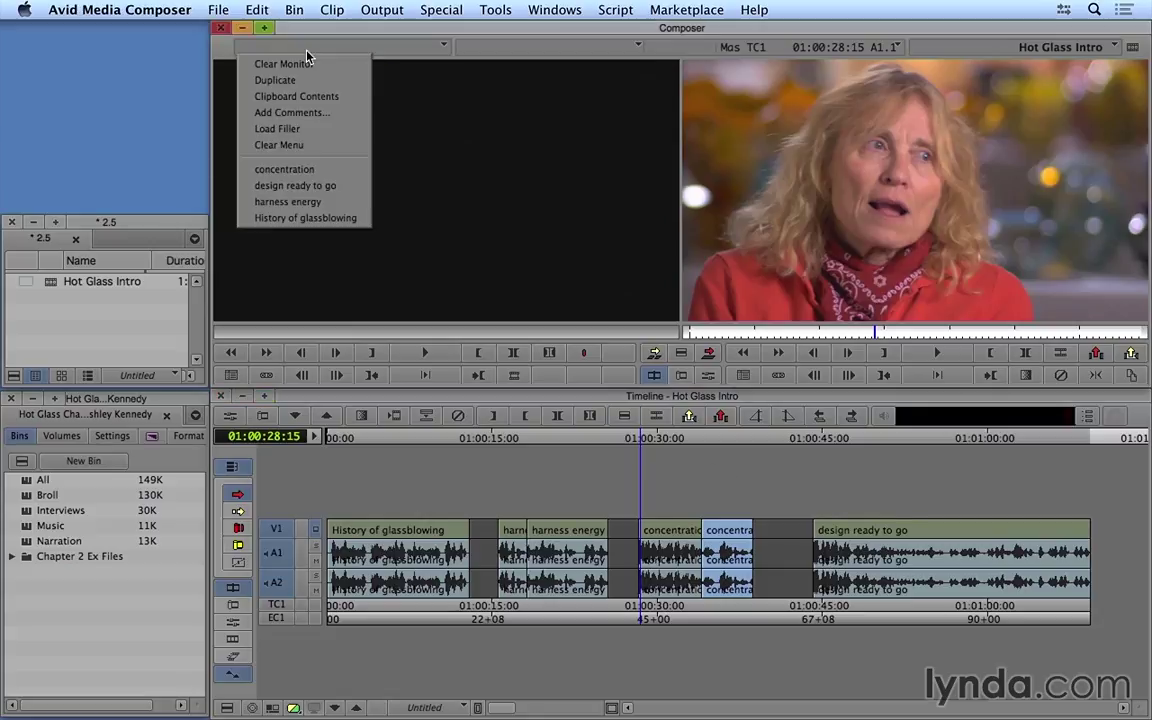
click(297, 129)
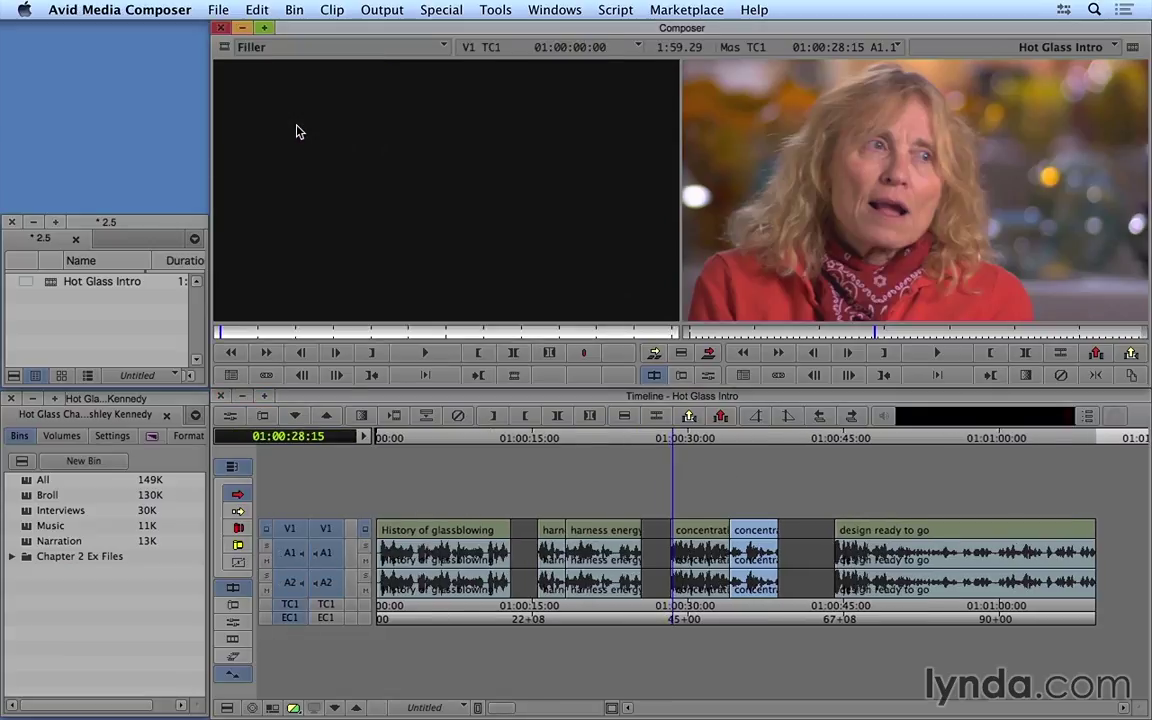
click(259, 332)
key(i)
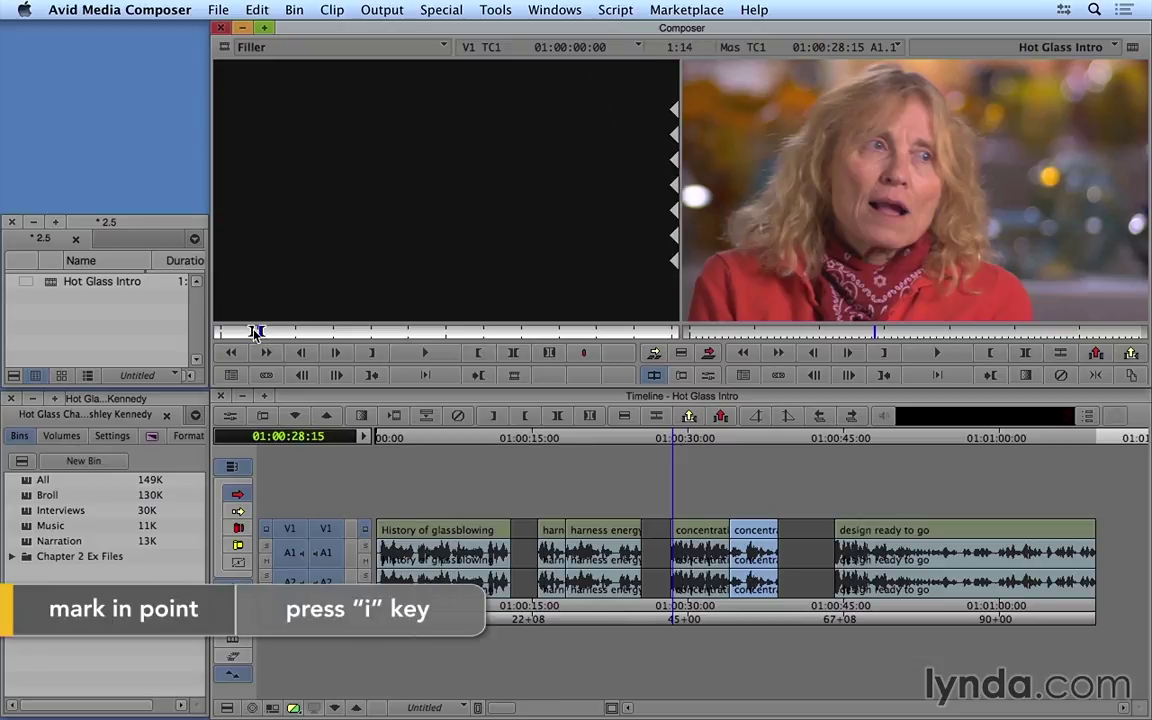
key(o)
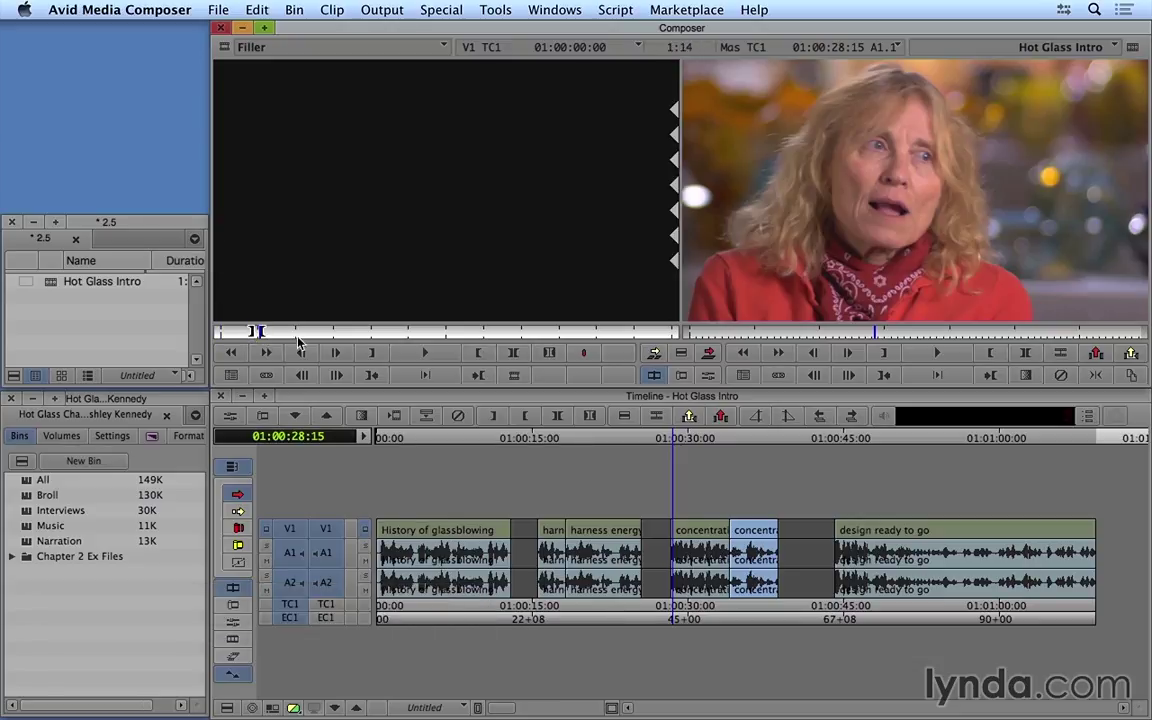
click(506, 440)
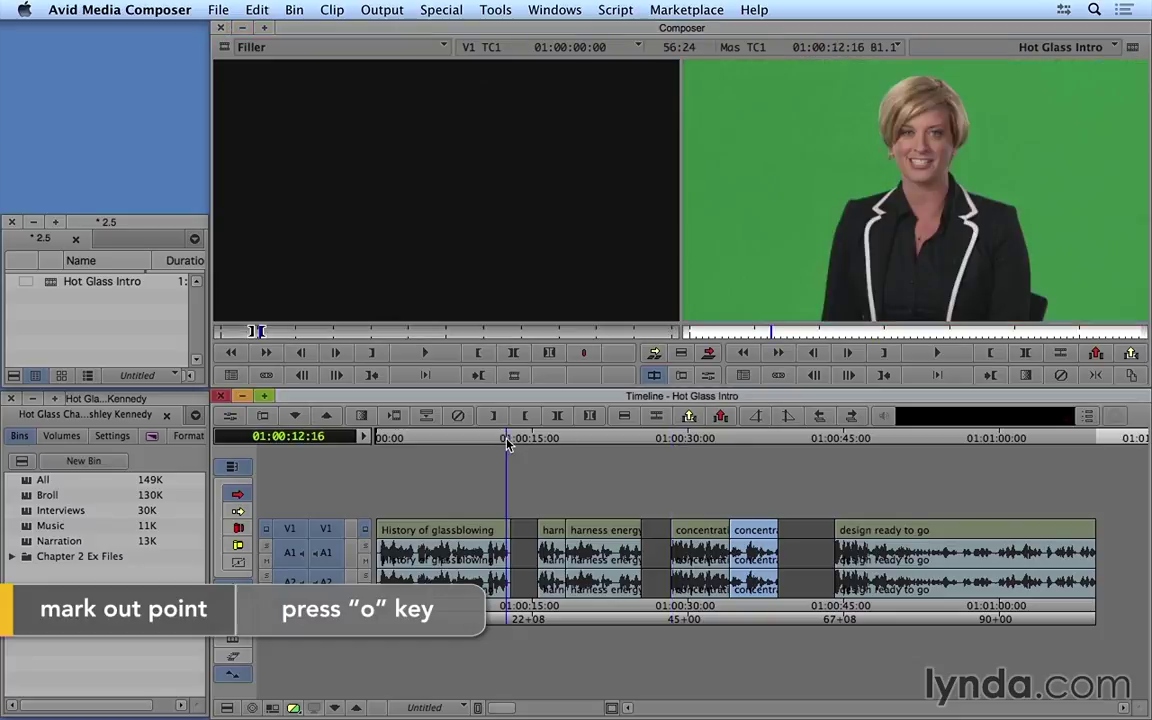
key(v)
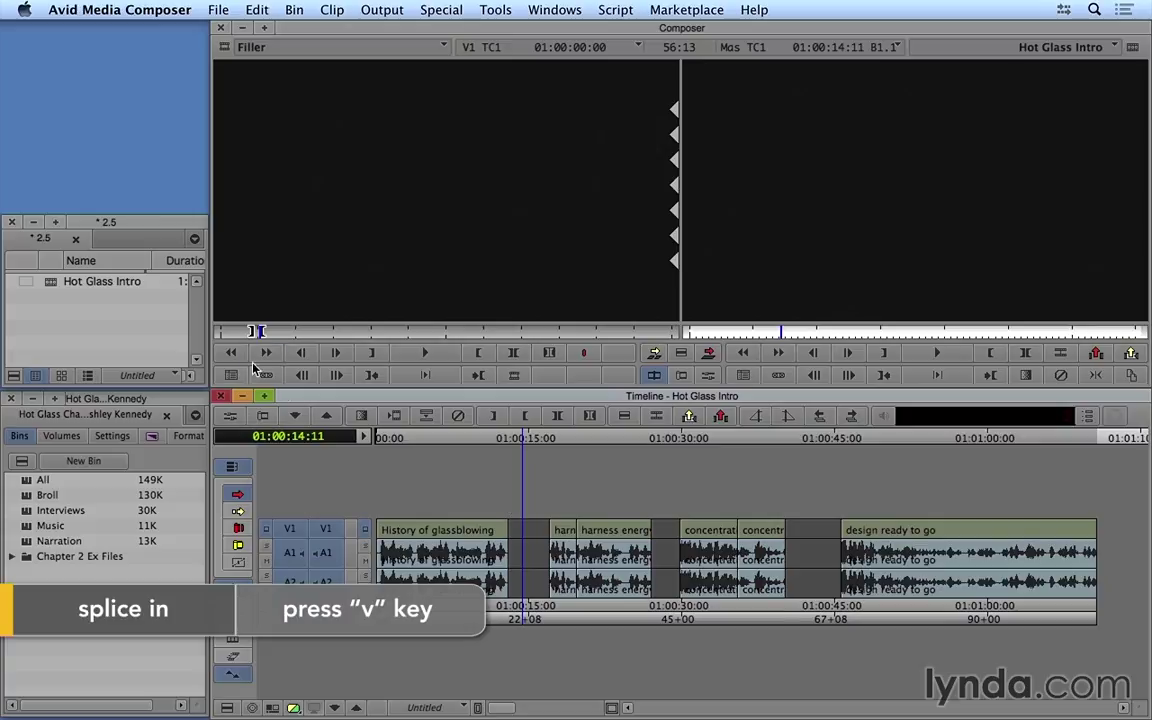
Splice another filler section at the playhead, undo that oversized splice, and refocus the timeline
click(452, 332)
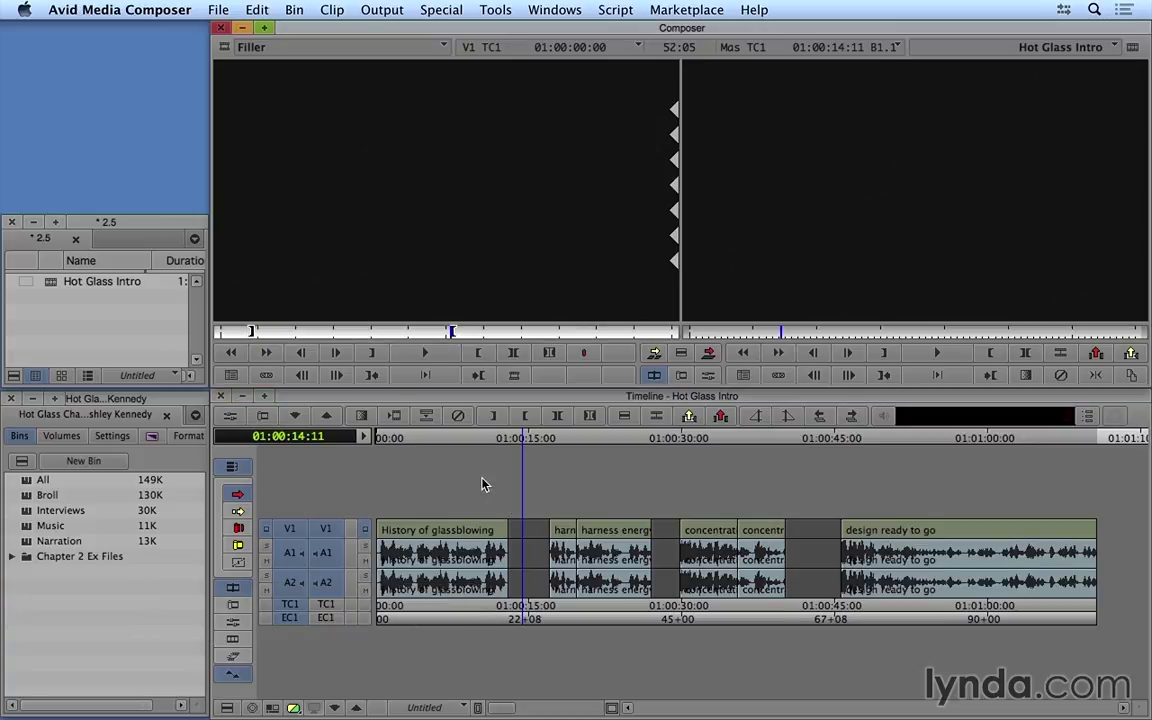
key(v)
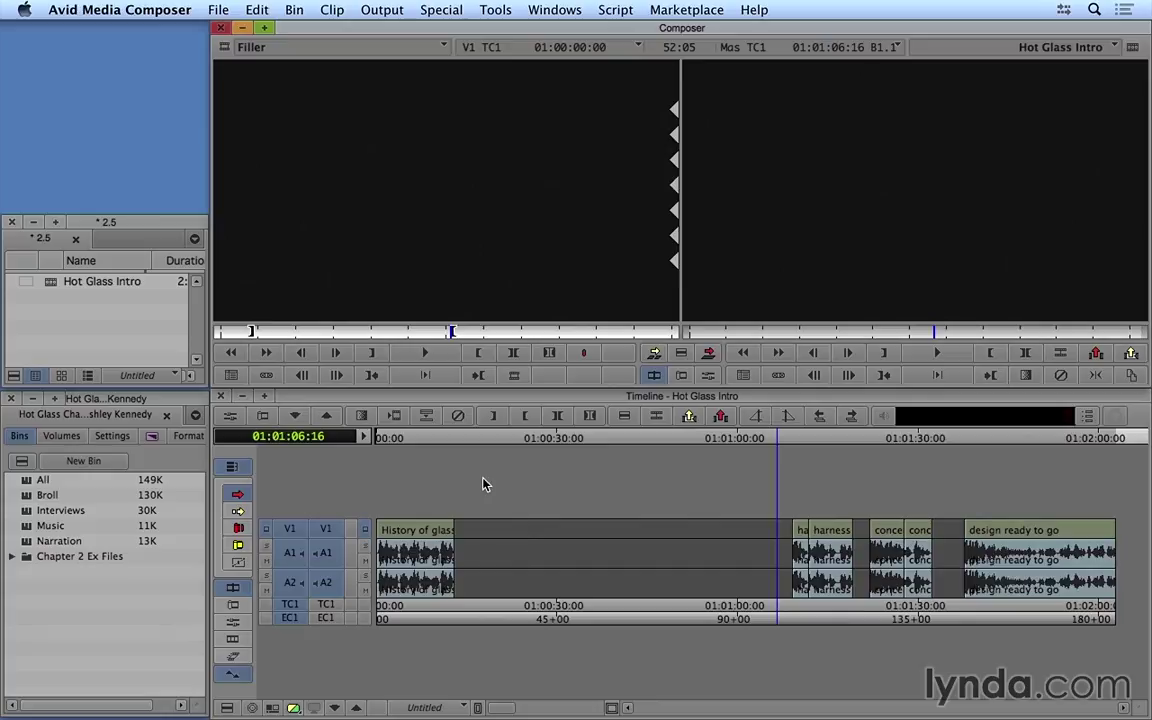
key(super+z)
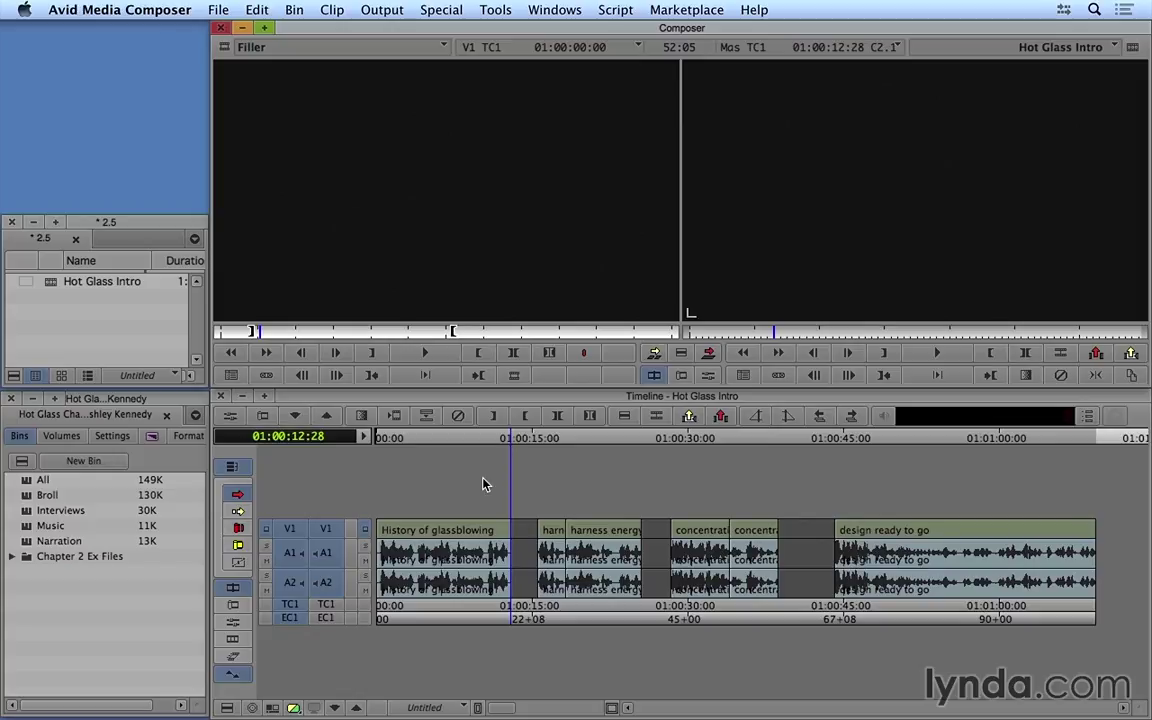
click(237, 506)
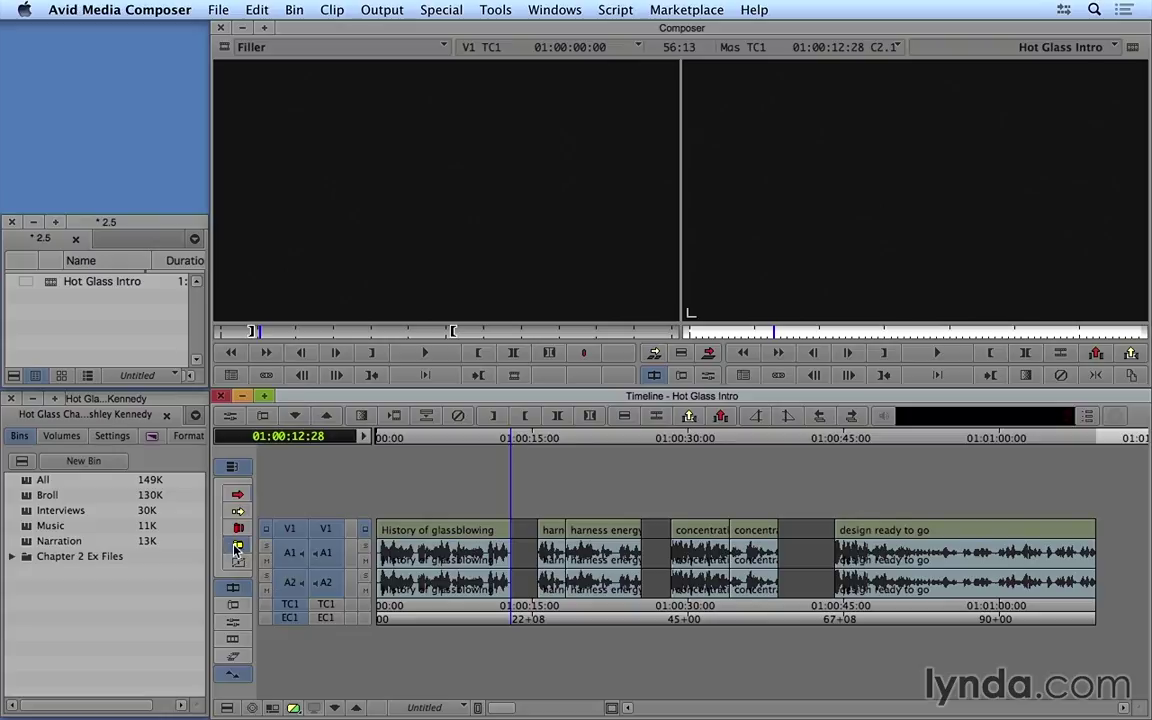
Zoom in around 01:00:15 and play across the filler-to-'harness energy' cut
click(536, 441)
drag(503, 709, 587, 710)
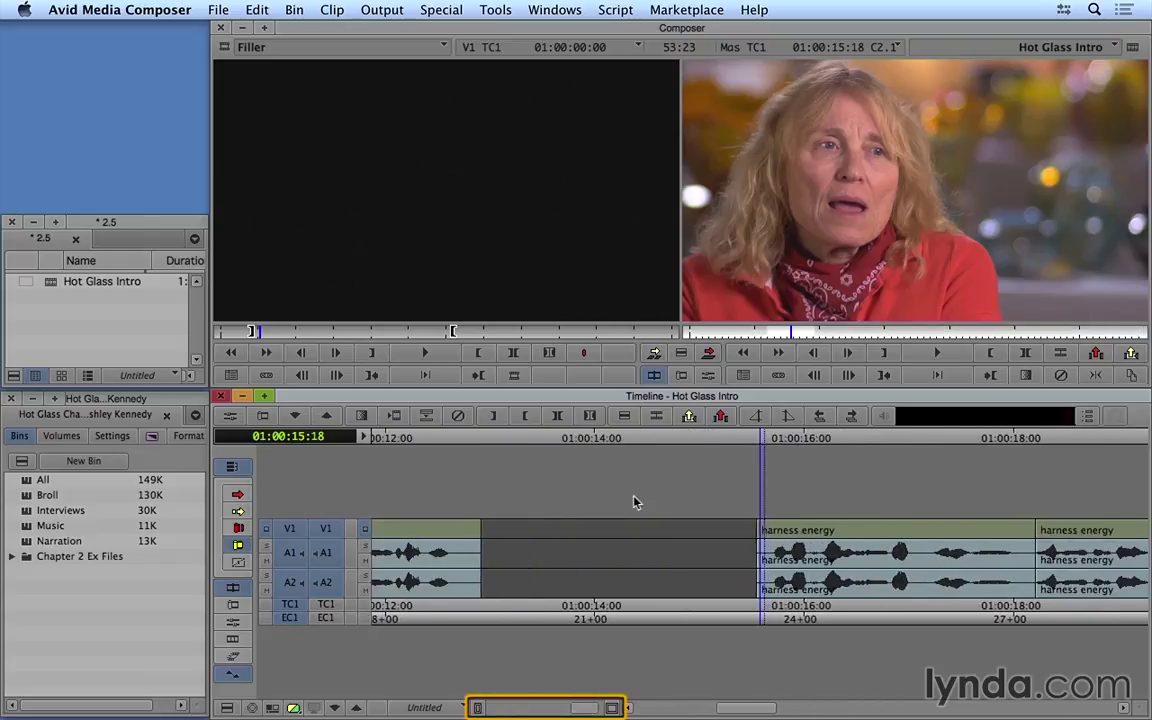
click(688, 440)
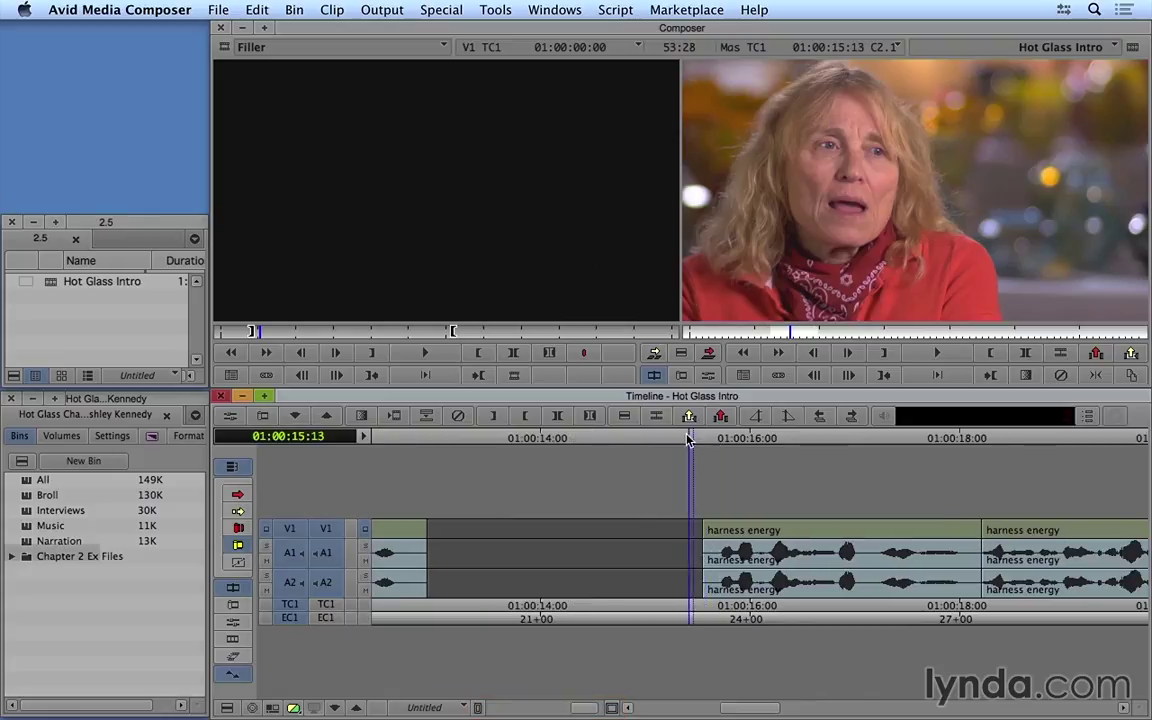
drag(688, 440, 599, 450)
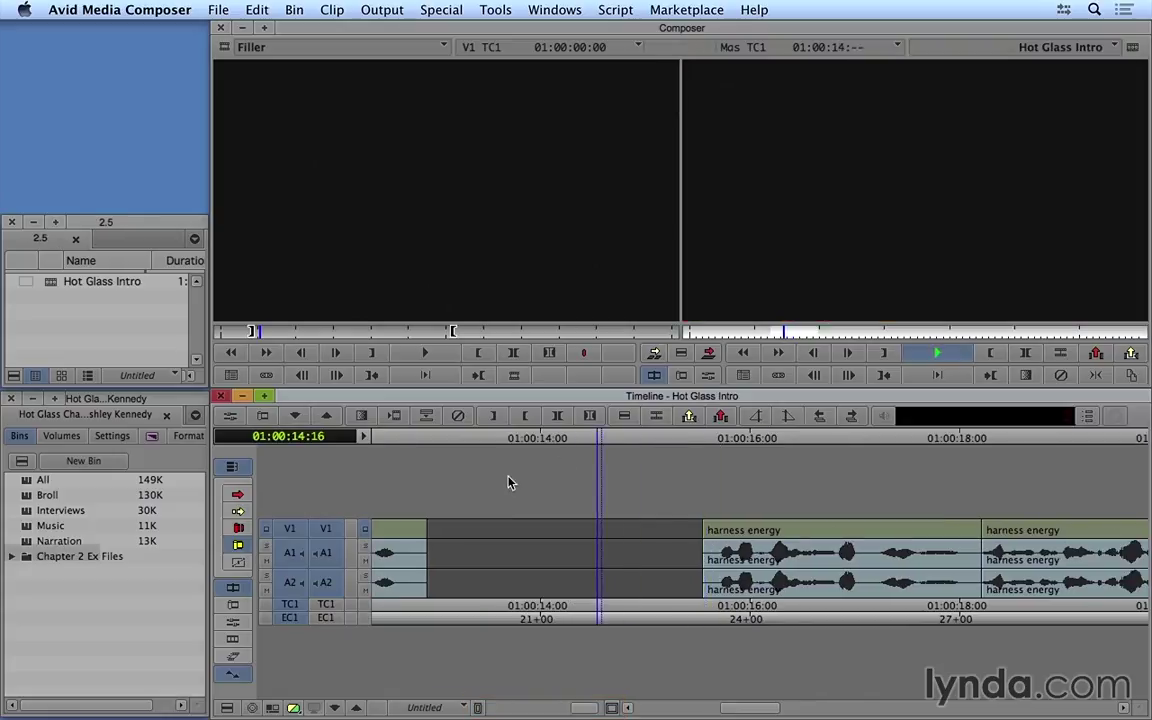
key(space)
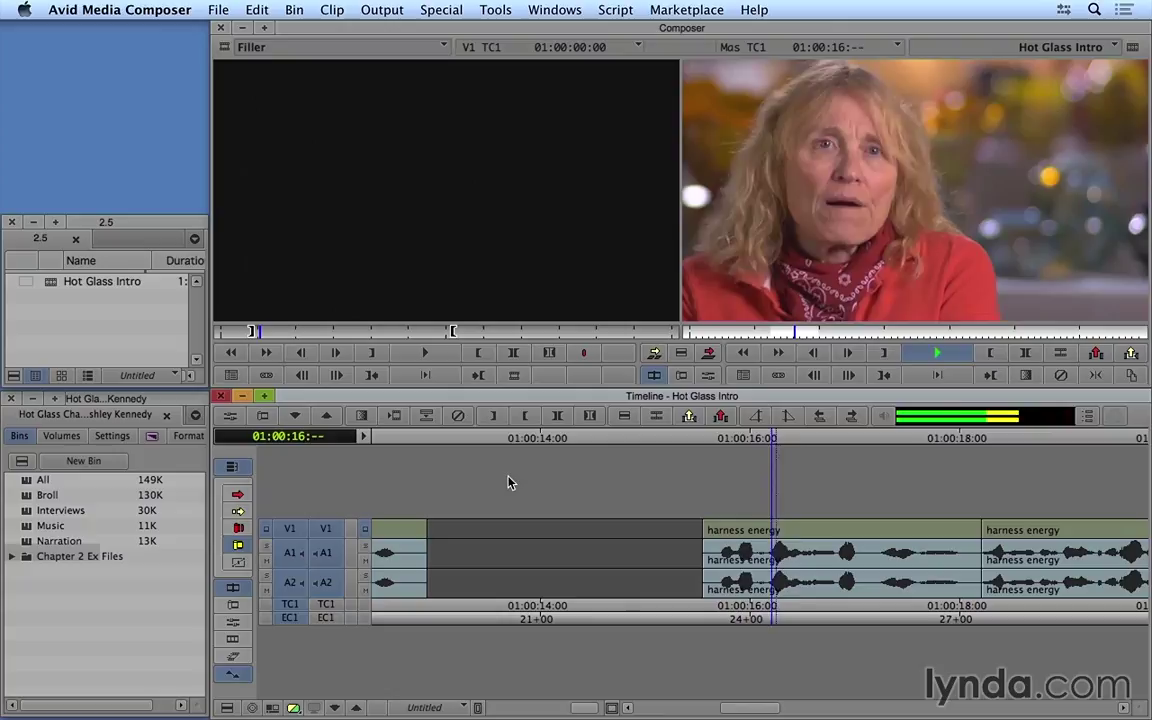
key(space)
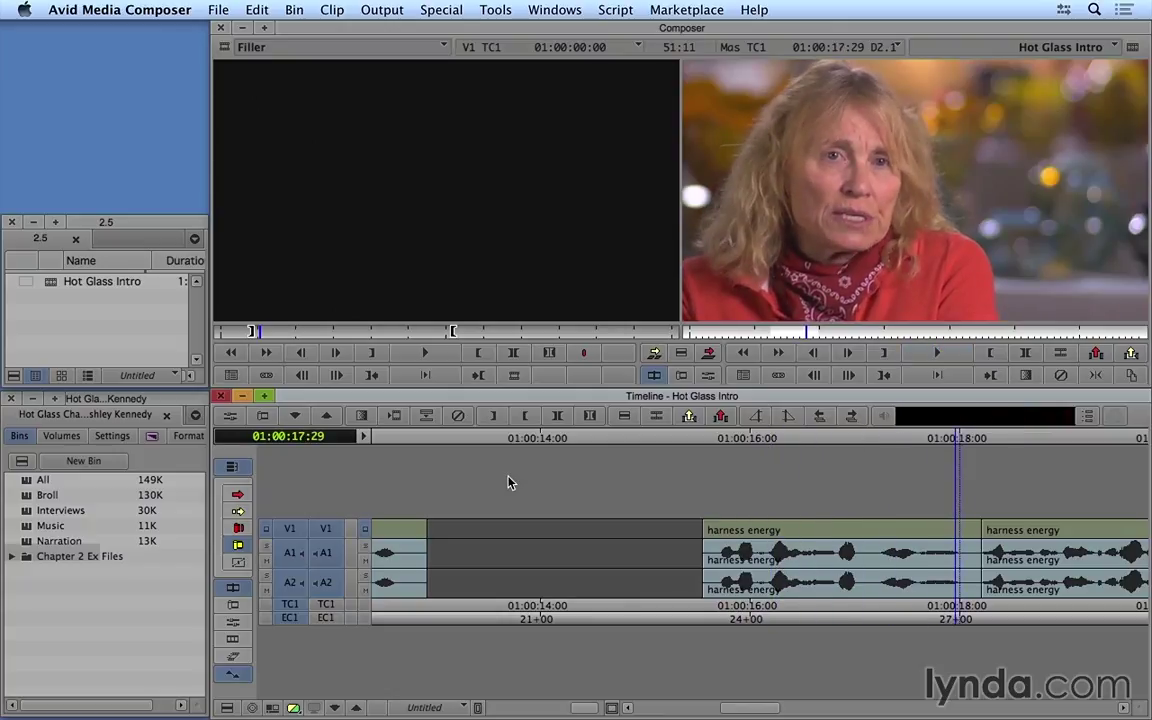
click(706, 443)
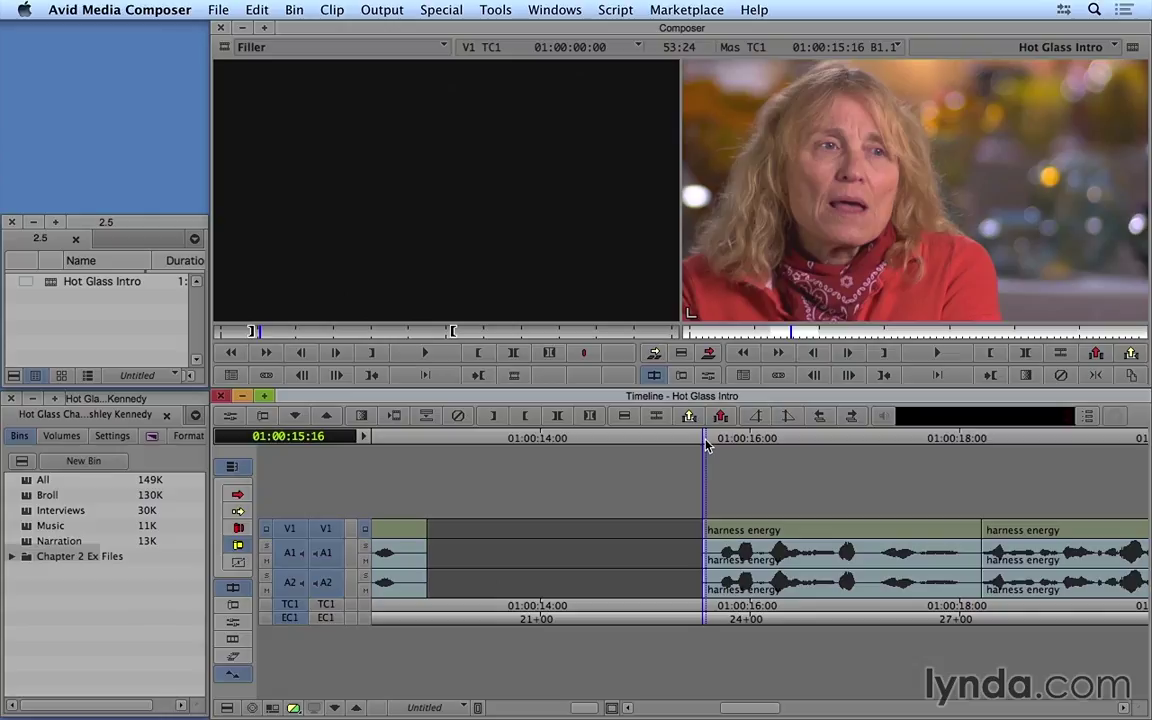
key(space)
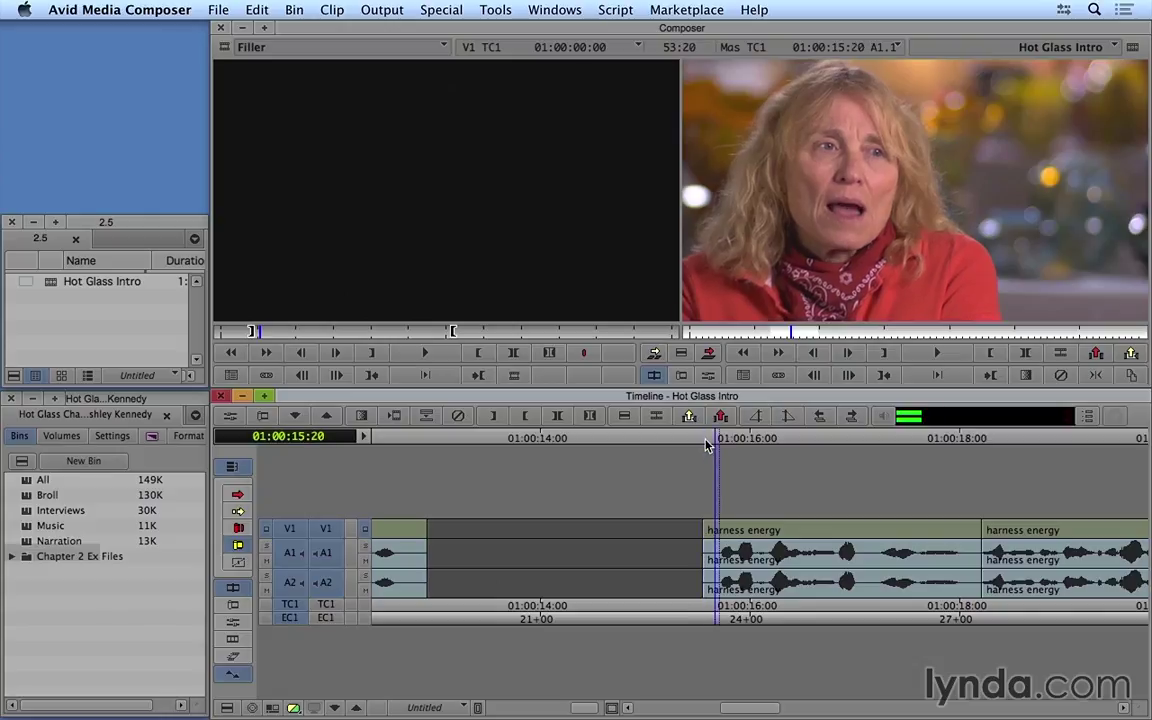
Ripple-trim 8 frames off the head of 'harness energy' on the B-side and loop-play the cut
click(707, 544)
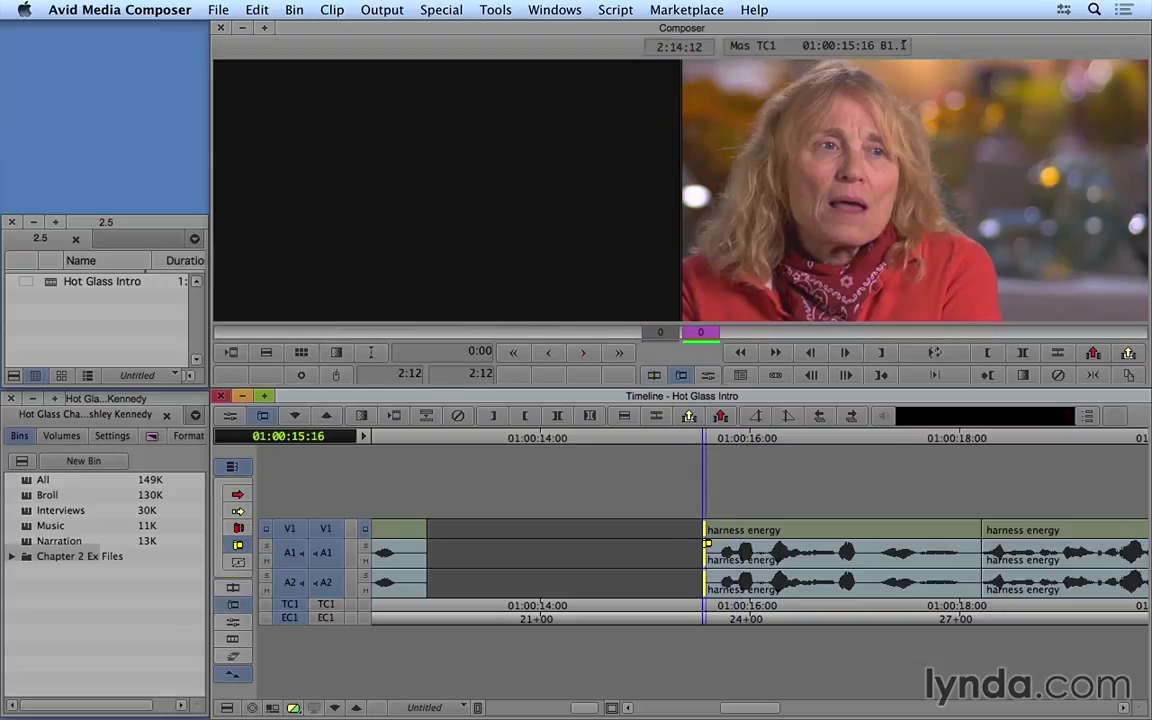
click(699, 544)
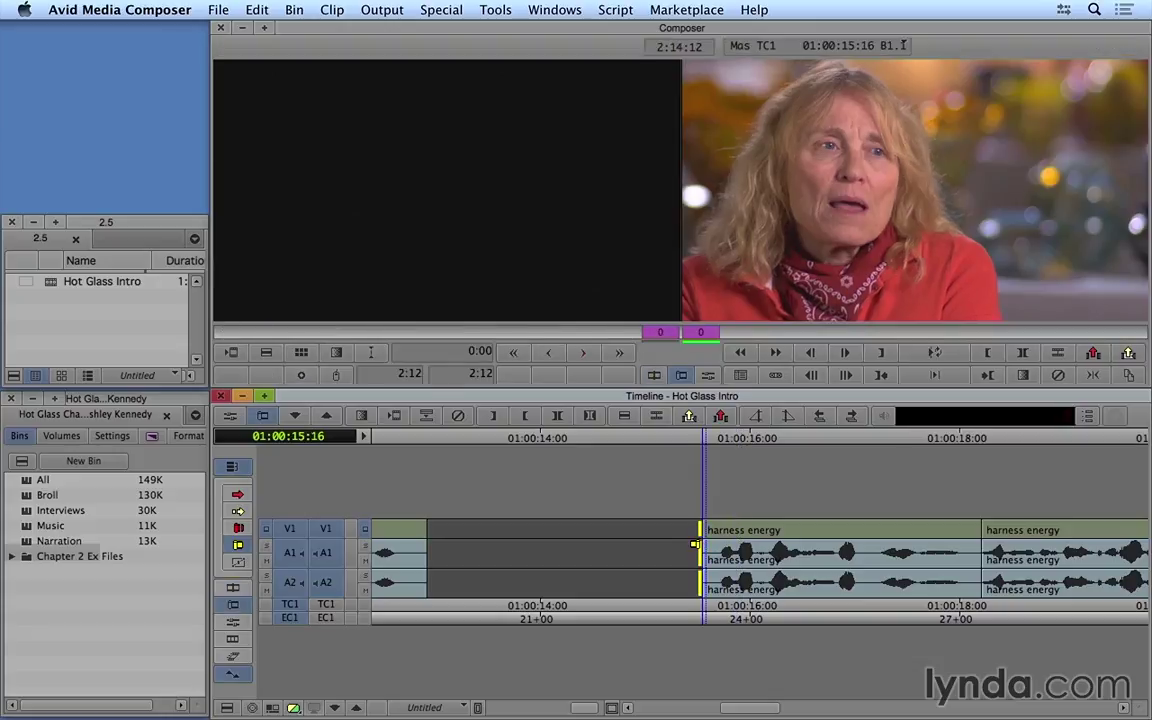
click(708, 545)
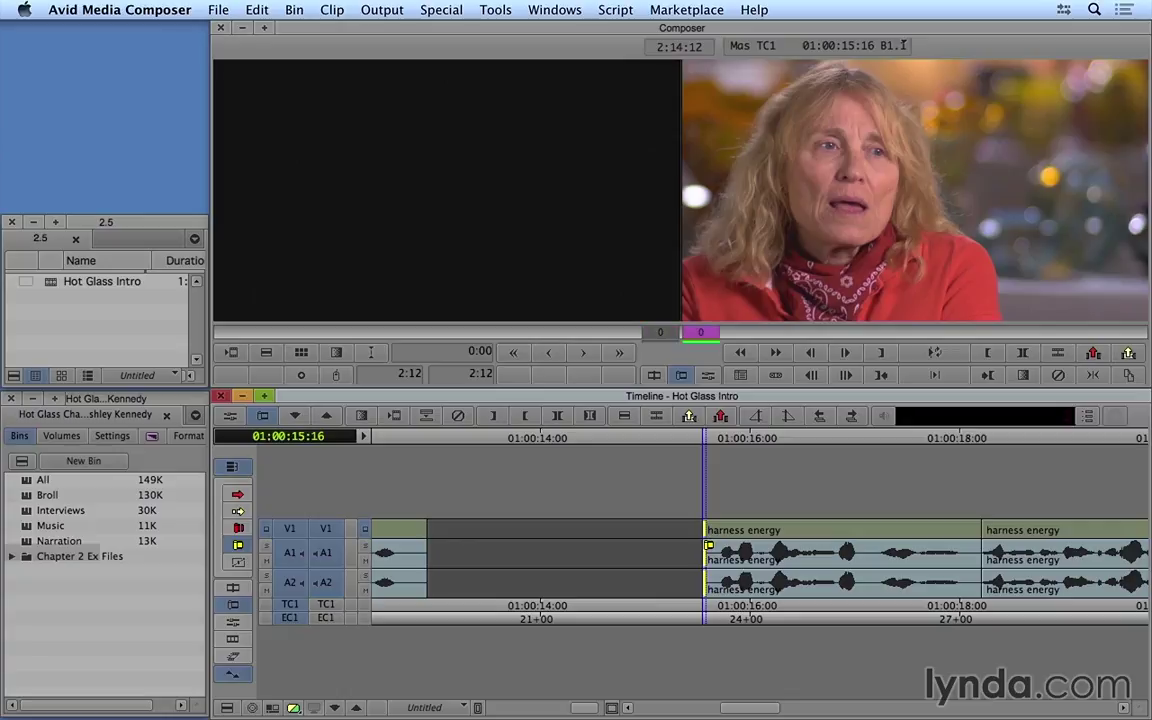
drag(708, 545, 740, 551)
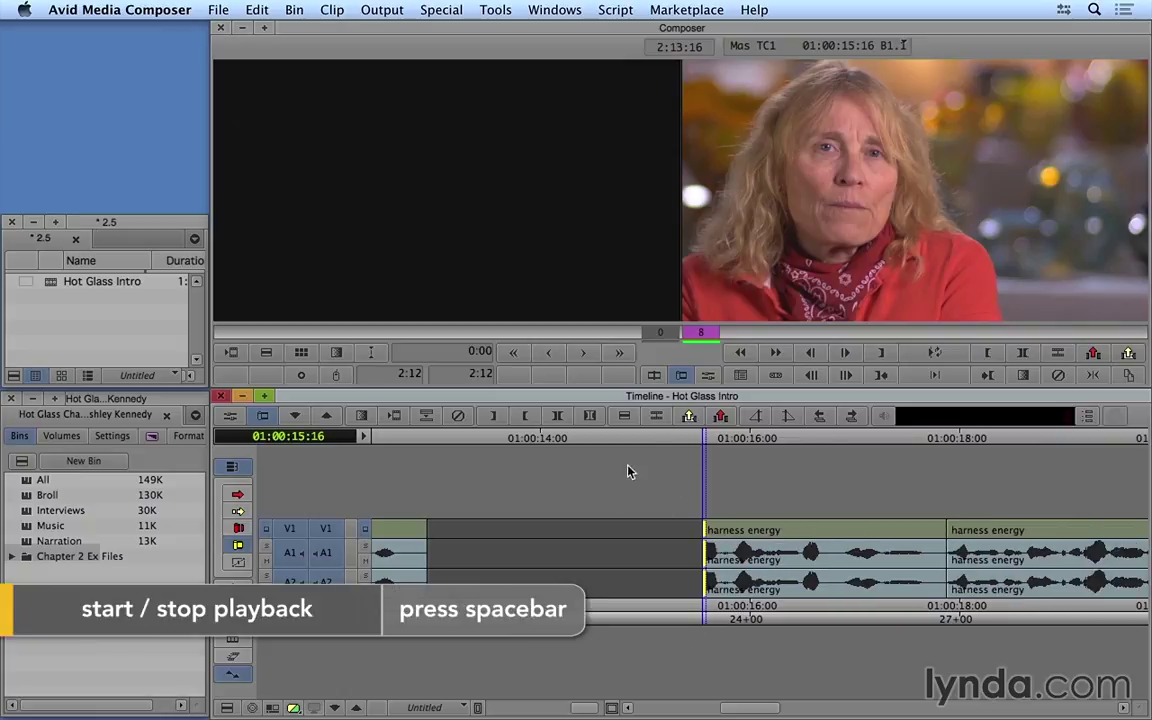
key(space)
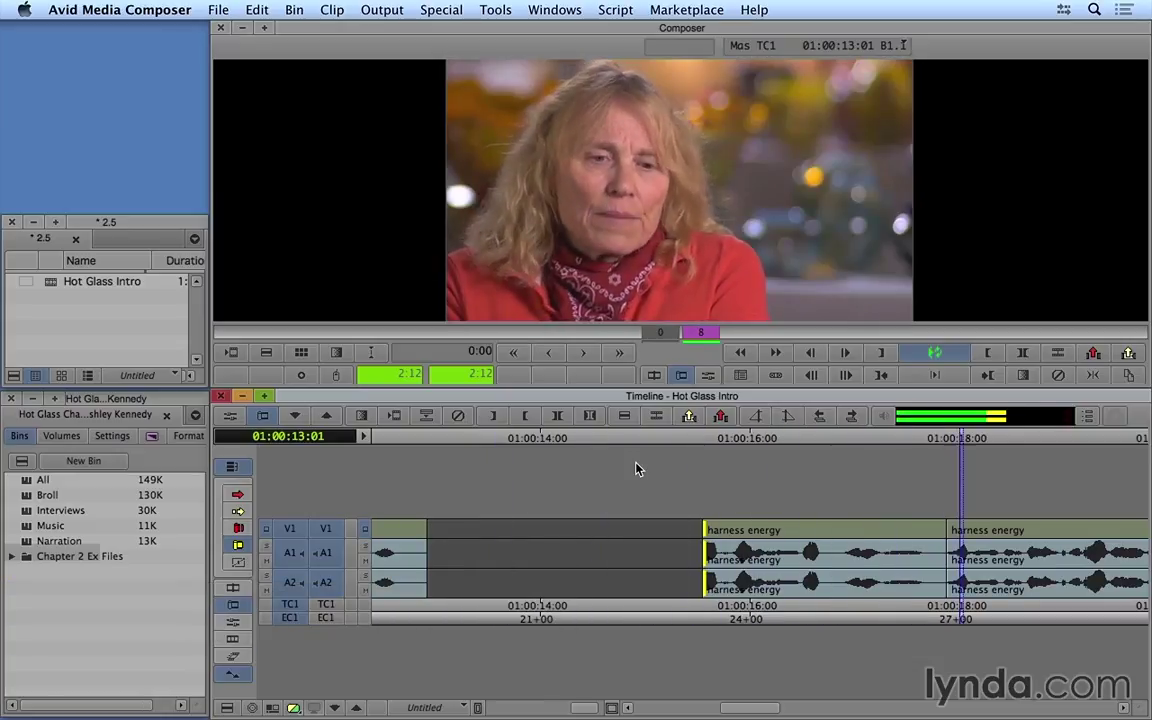
key(space)
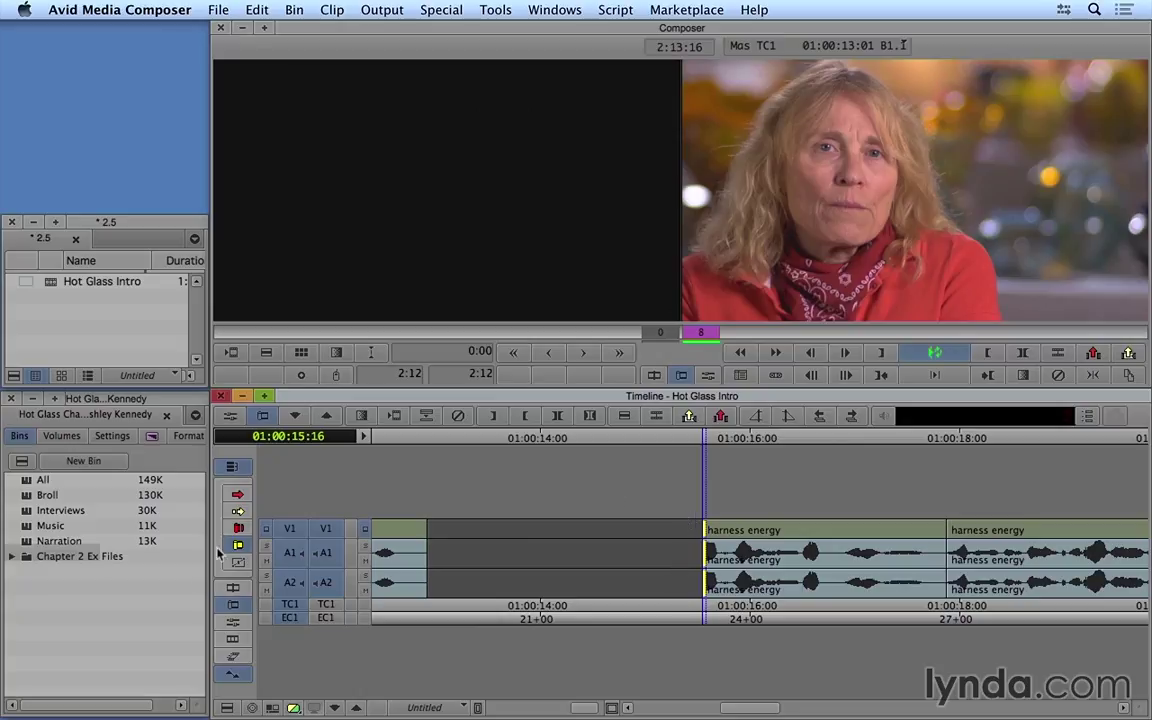
Exit Trim mode and zoom the timeline back out to the later clips
click(694, 614)
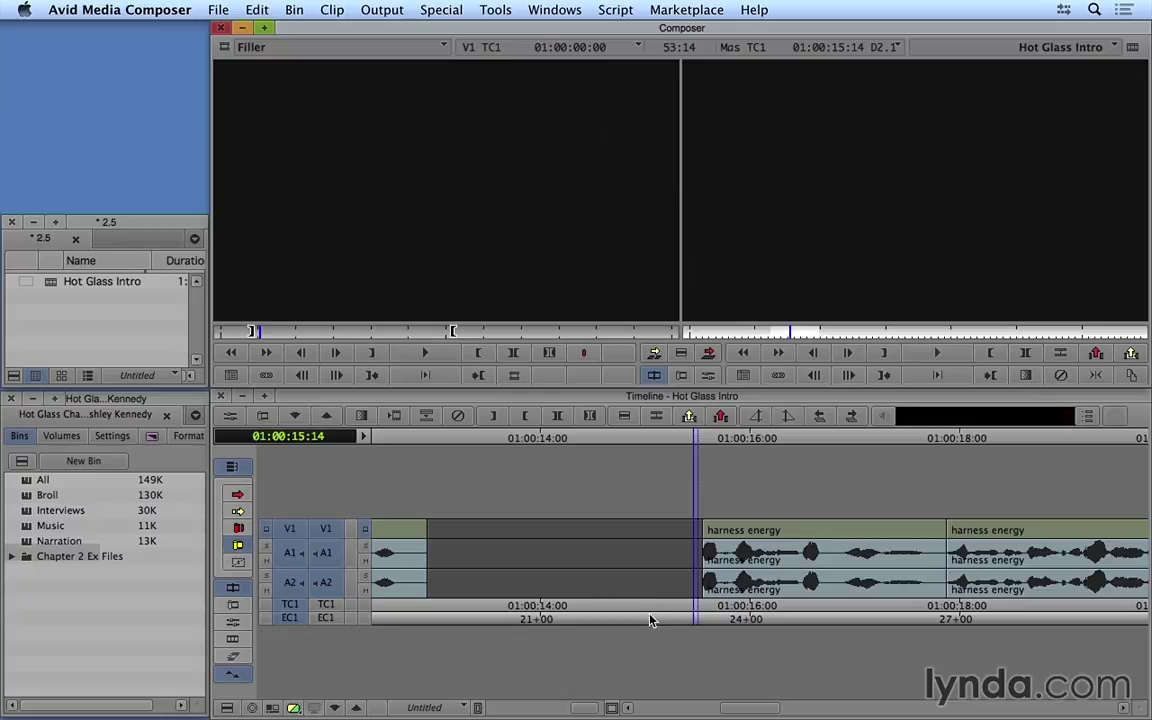
drag(582, 708, 558, 711)
scroll(679, 638, right, 10)
scroll(860, 610, left, 4)
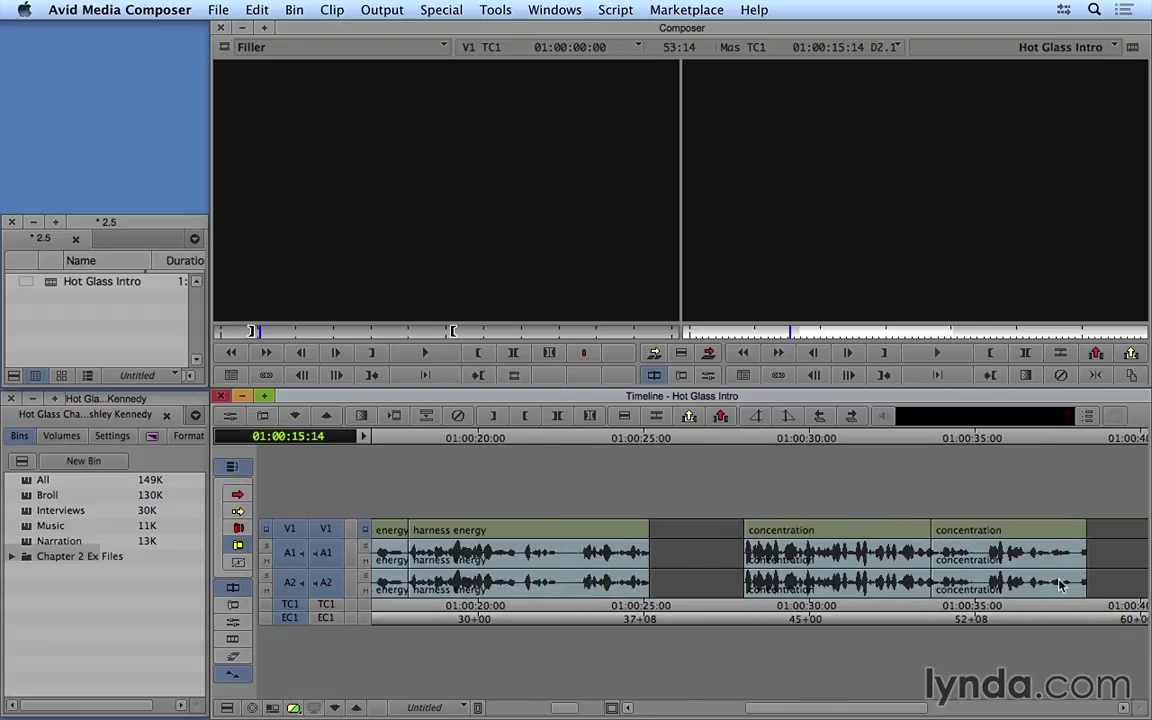
scroll(1060, 597, right, 5)
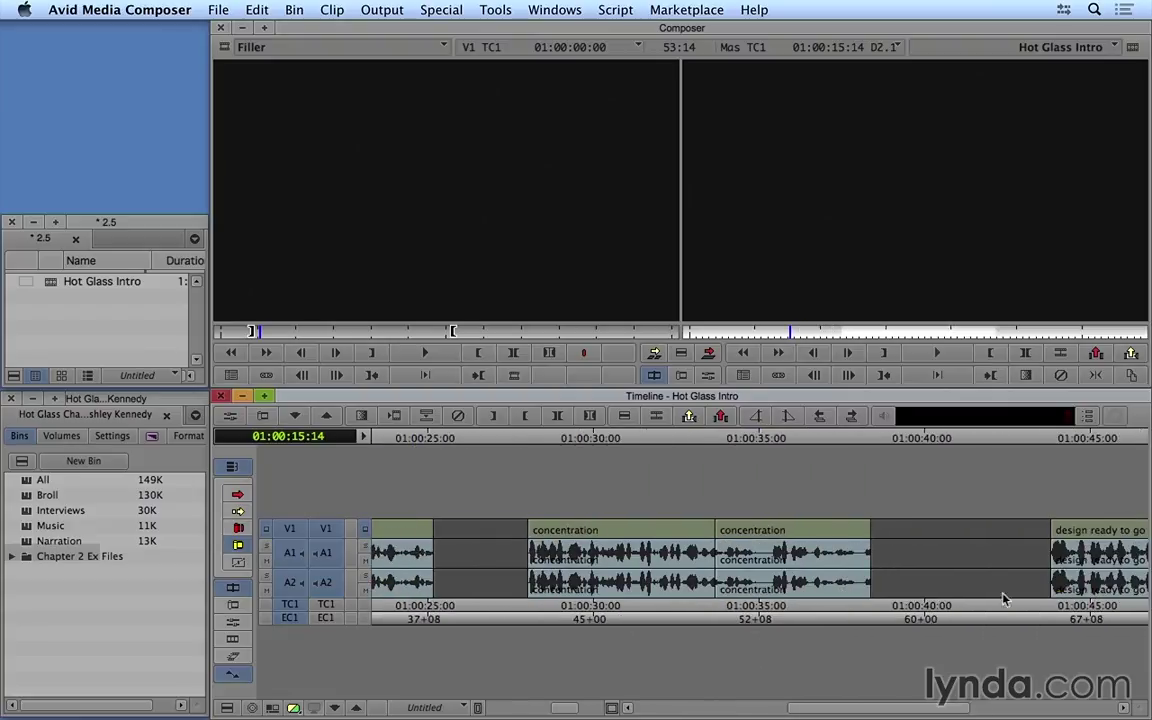
Play the end of the second 'concentration' clip, select its tail for trimming, and replay it
click(820, 613)
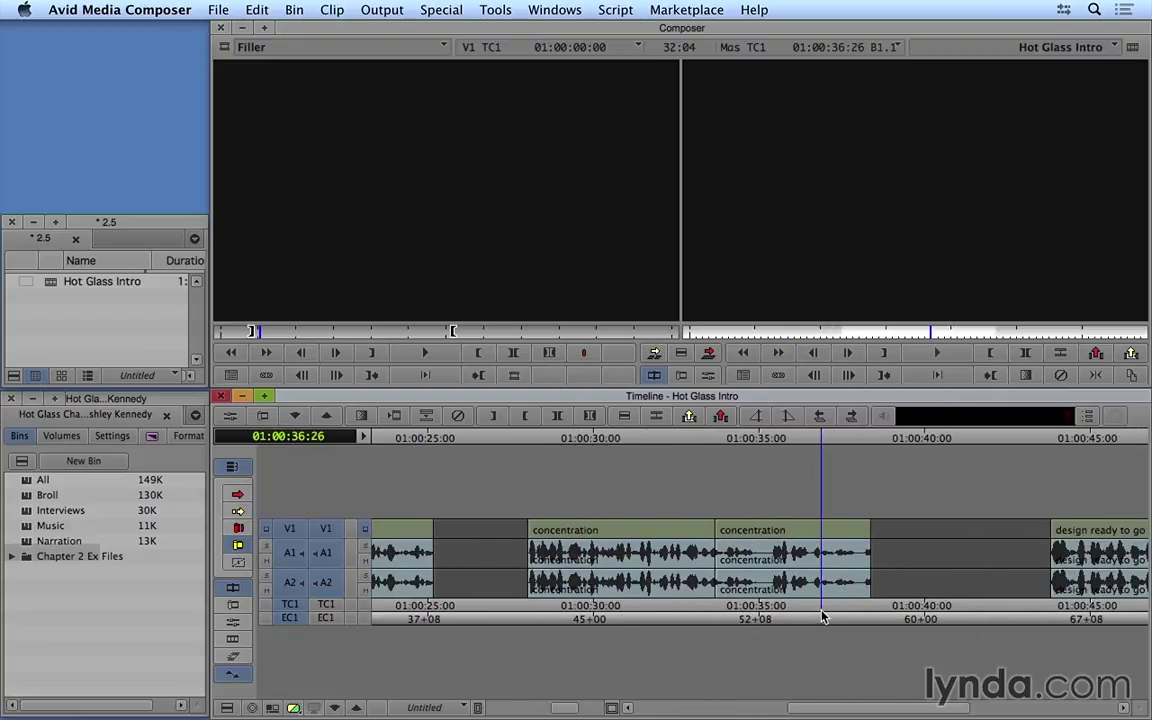
key(space)
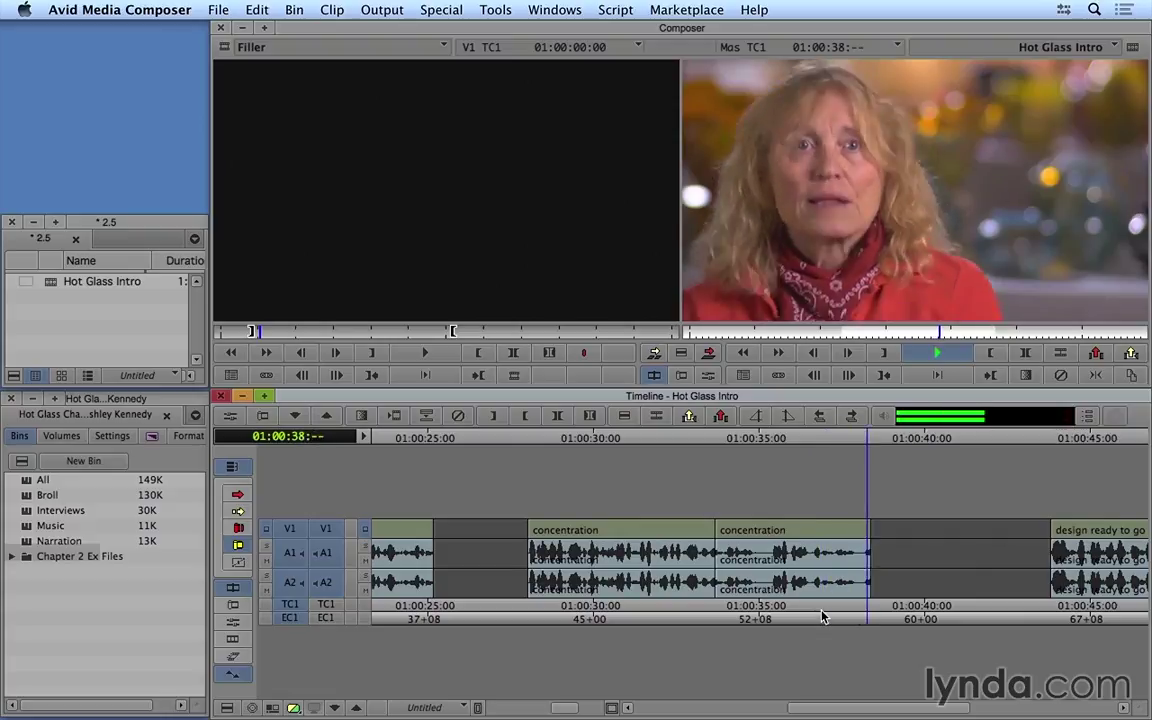
key(space)
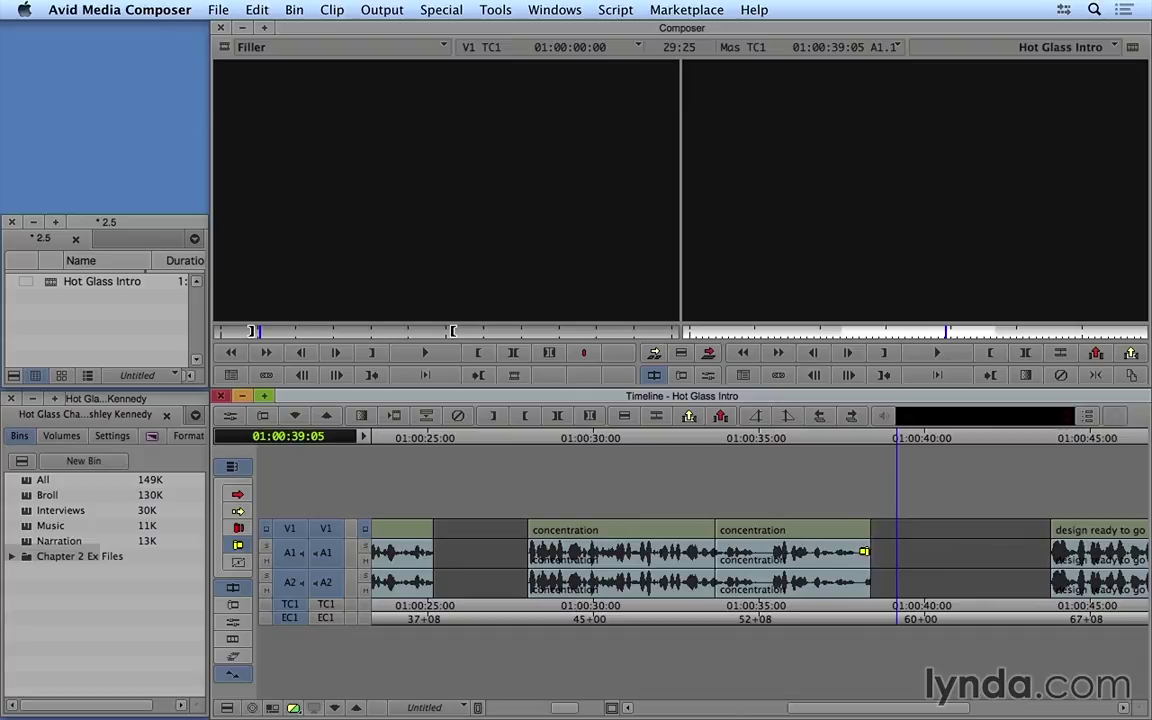
drag(776, 495, 852, 566)
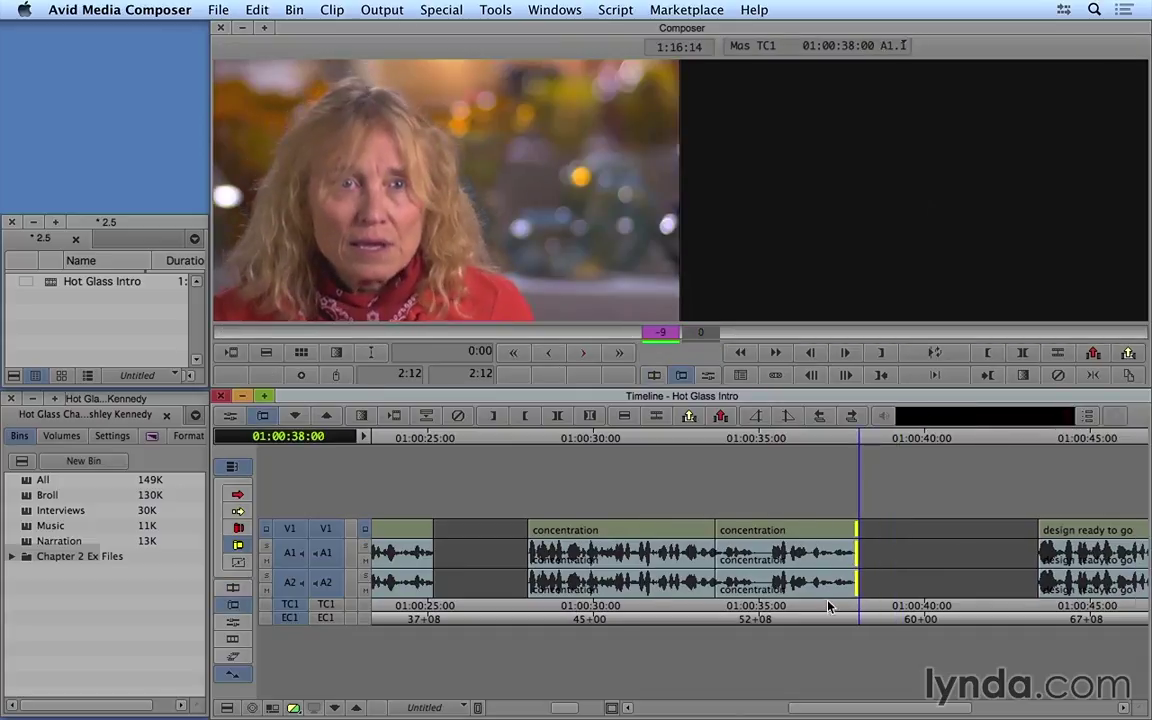
click(828, 609)
key(space)
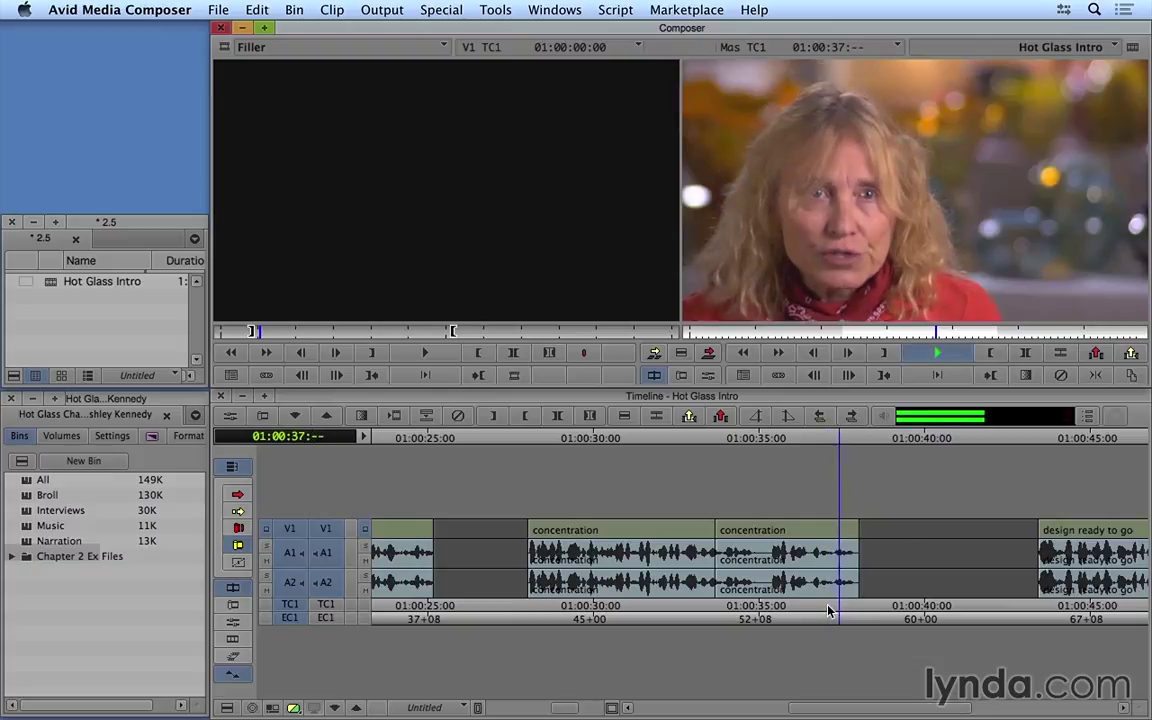
Trim three frames off the end of the second 'concentration' clip and play back the edit
key(u)
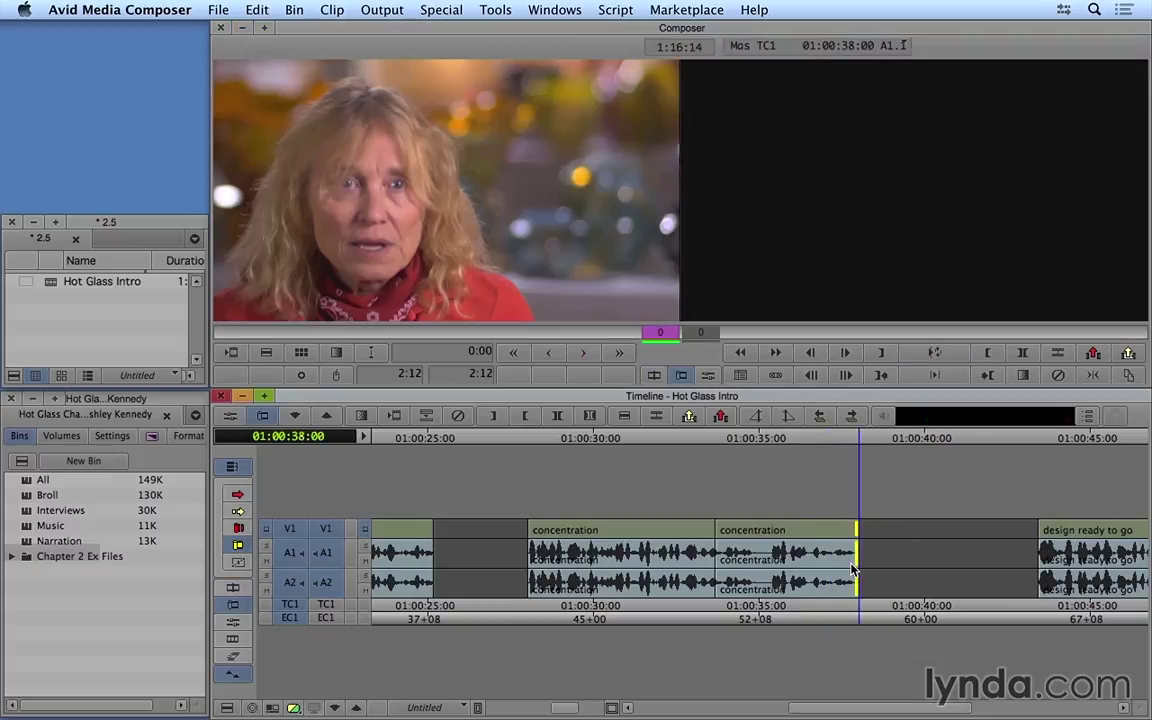
drag(564, 708, 586, 710)
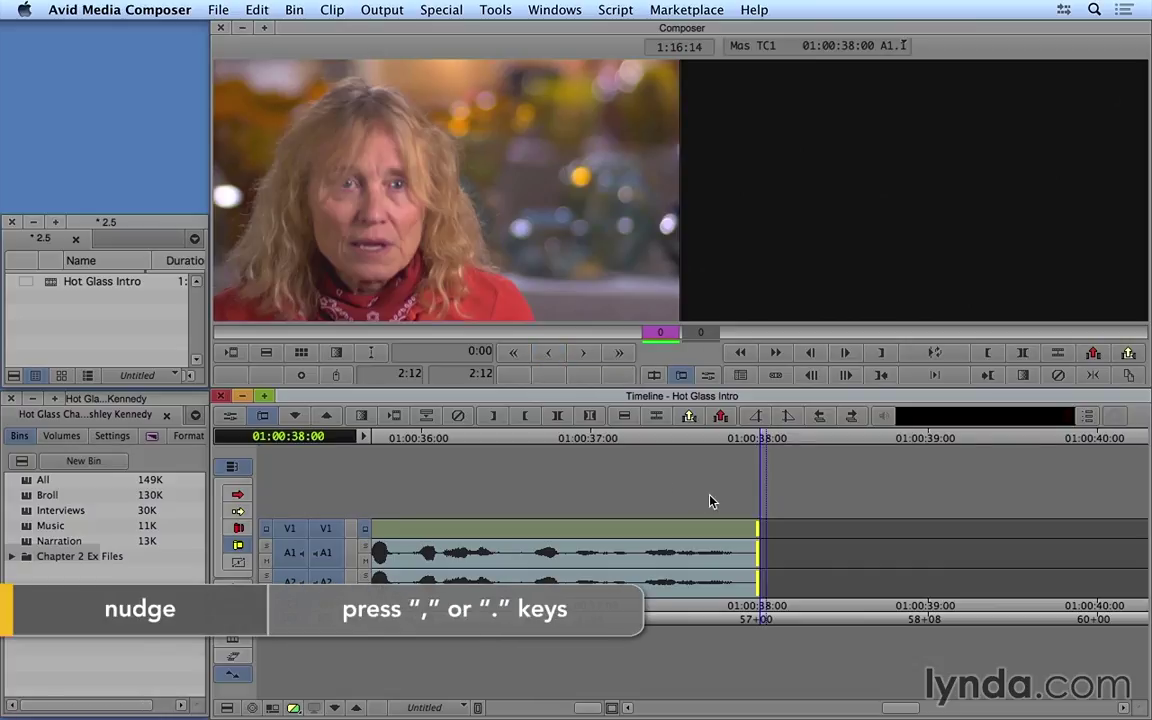
key(comma)
key(comma)
key(comma)
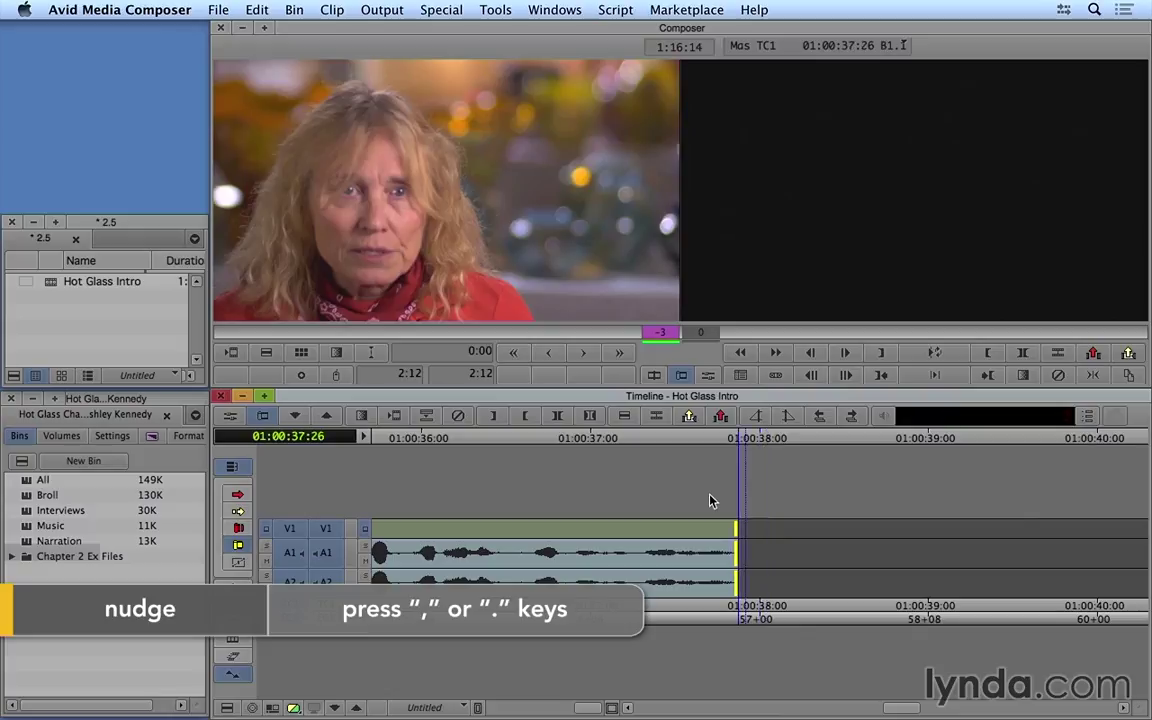
click(586, 442)
key(space)
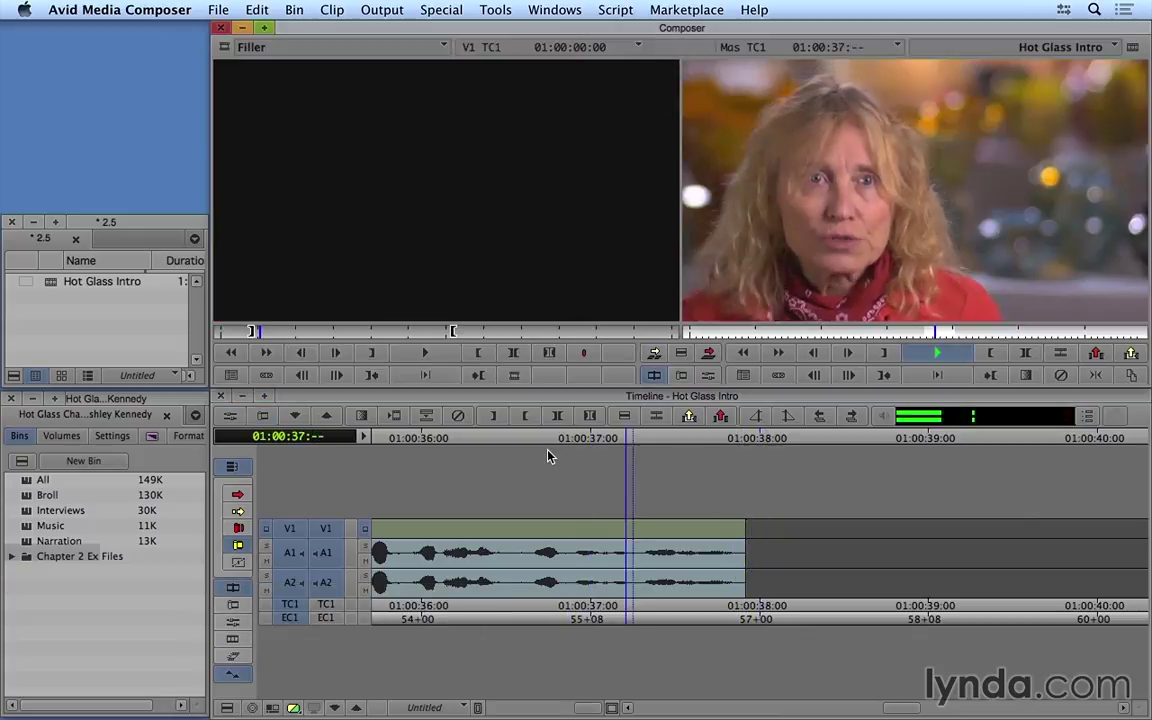
key(space)
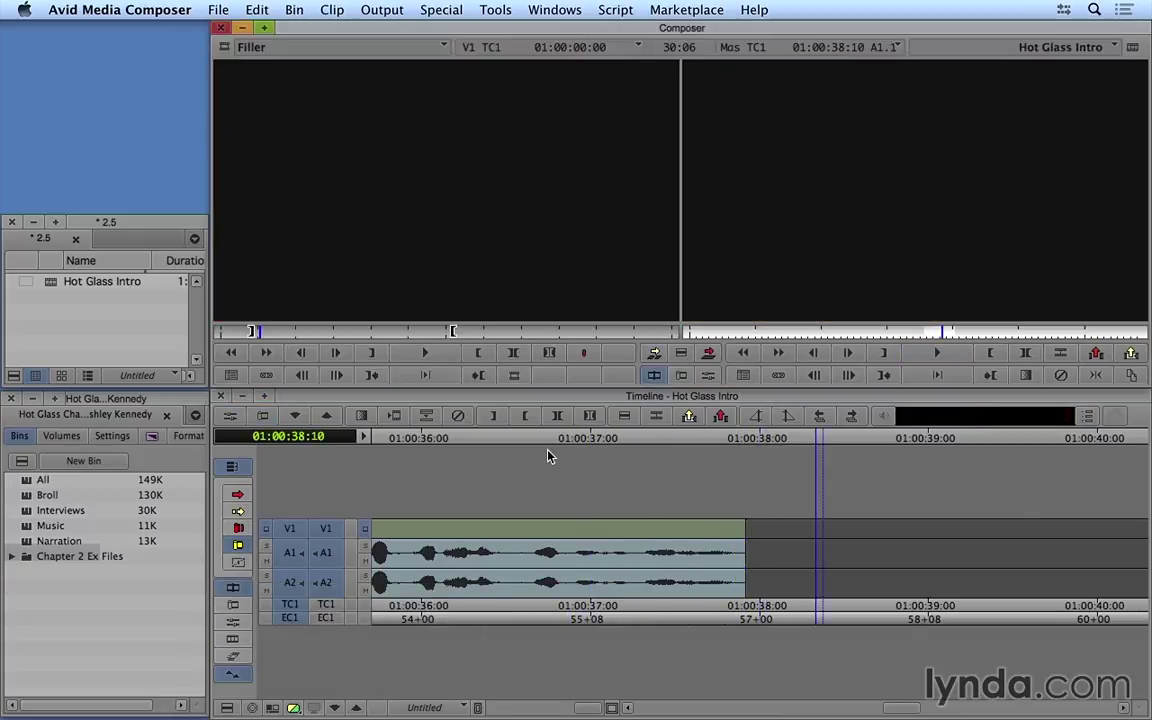
drag(585, 707, 484, 707)
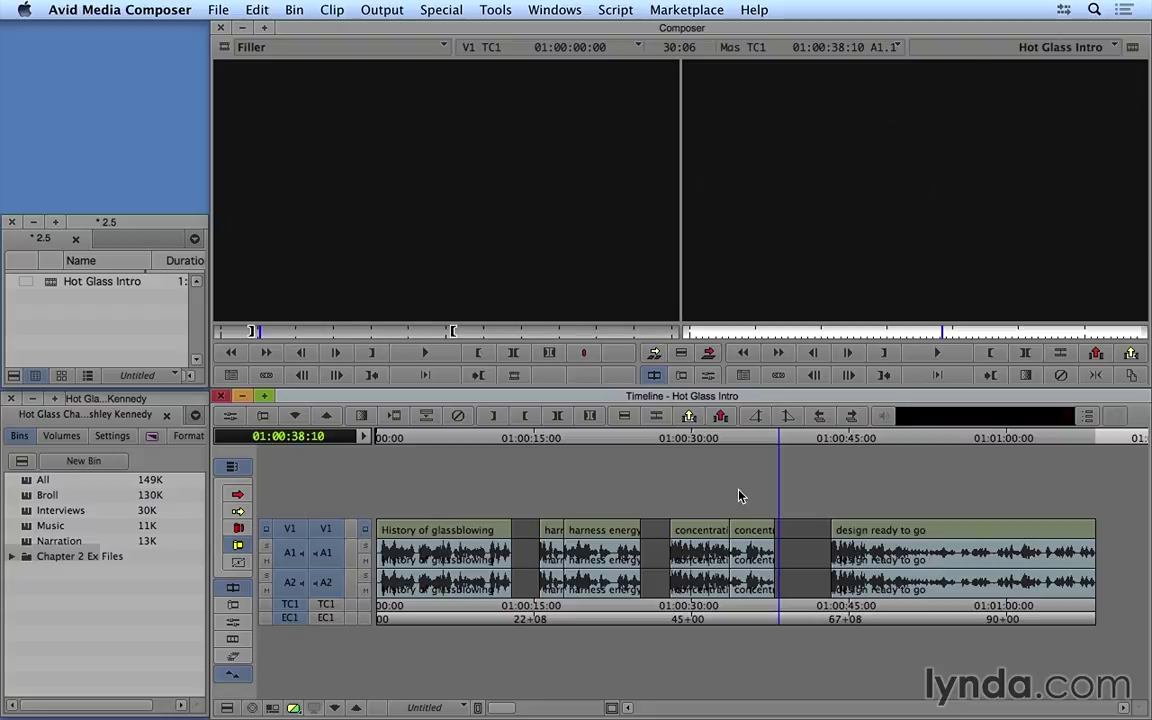
click(697, 440)
key(space)
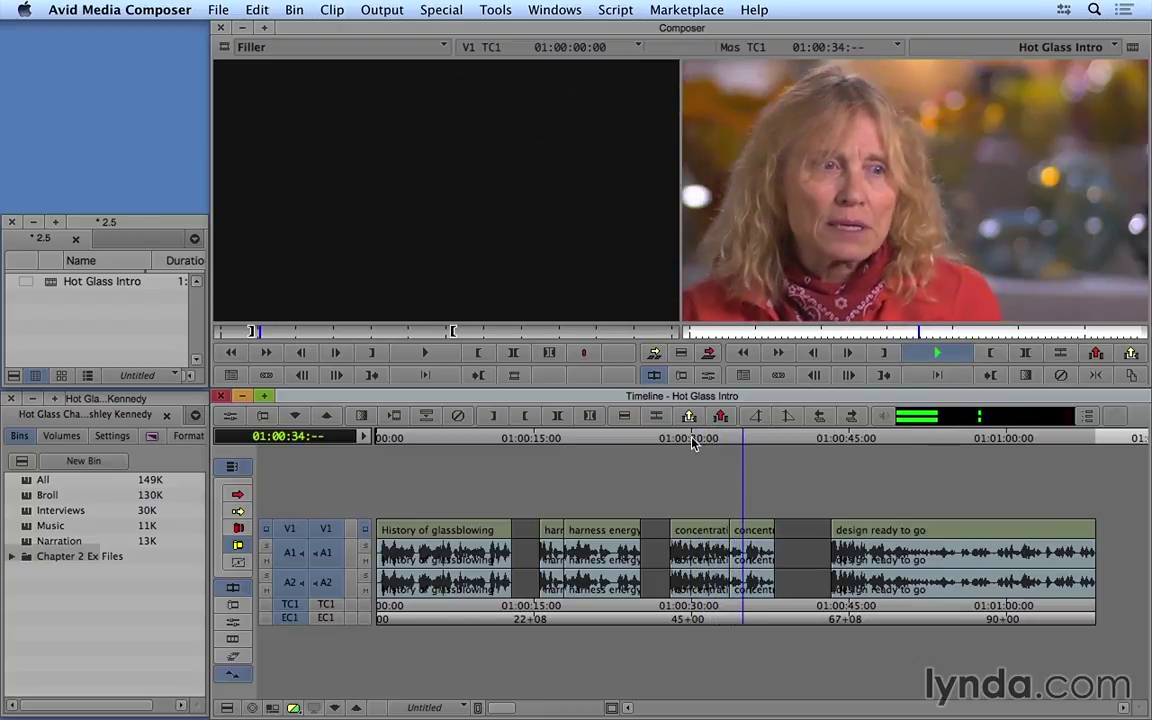
key(space)
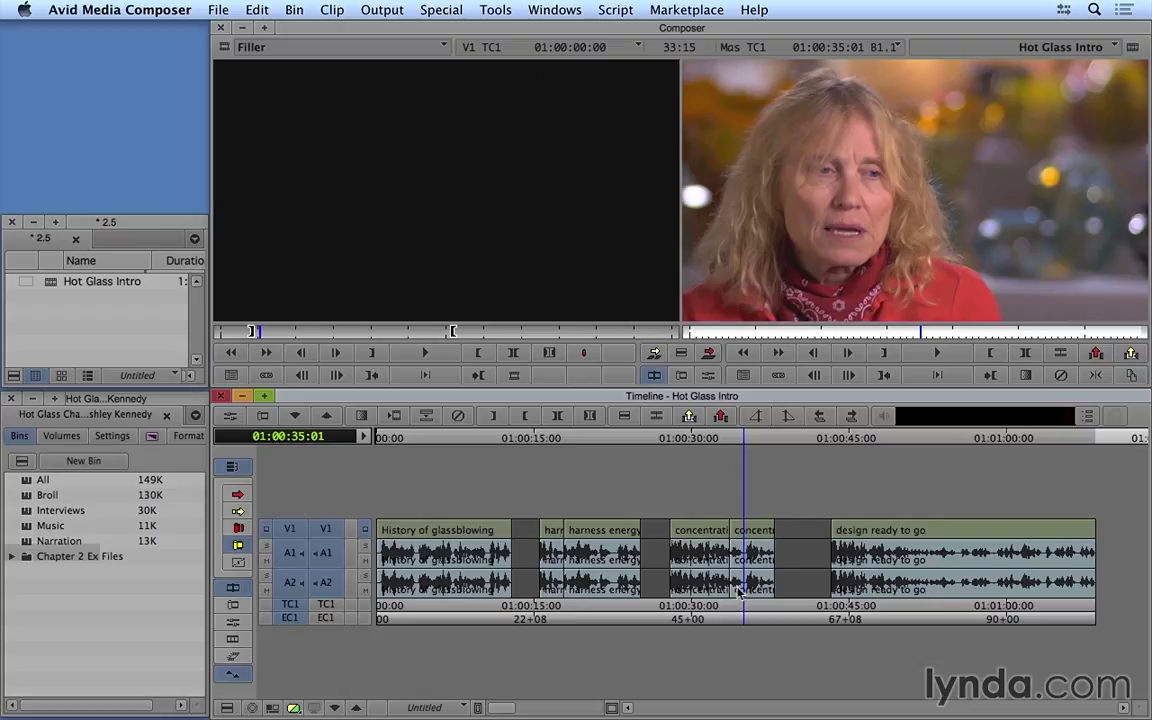
click(694, 440)
key(space)
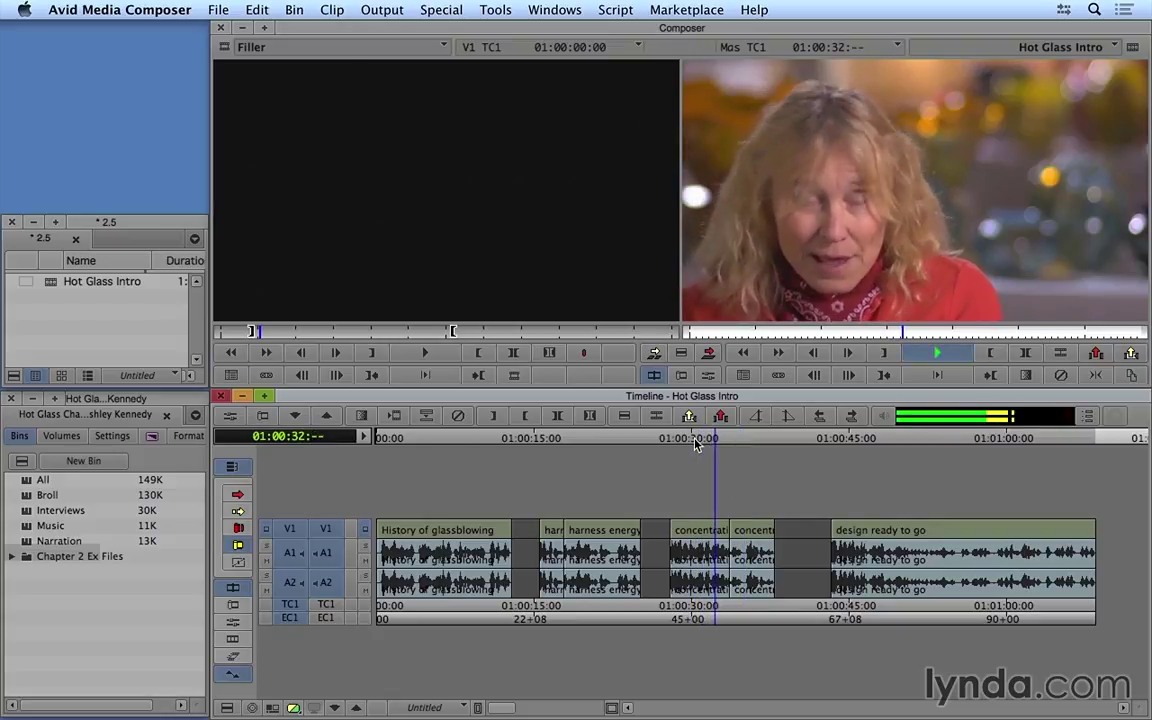
key(space)
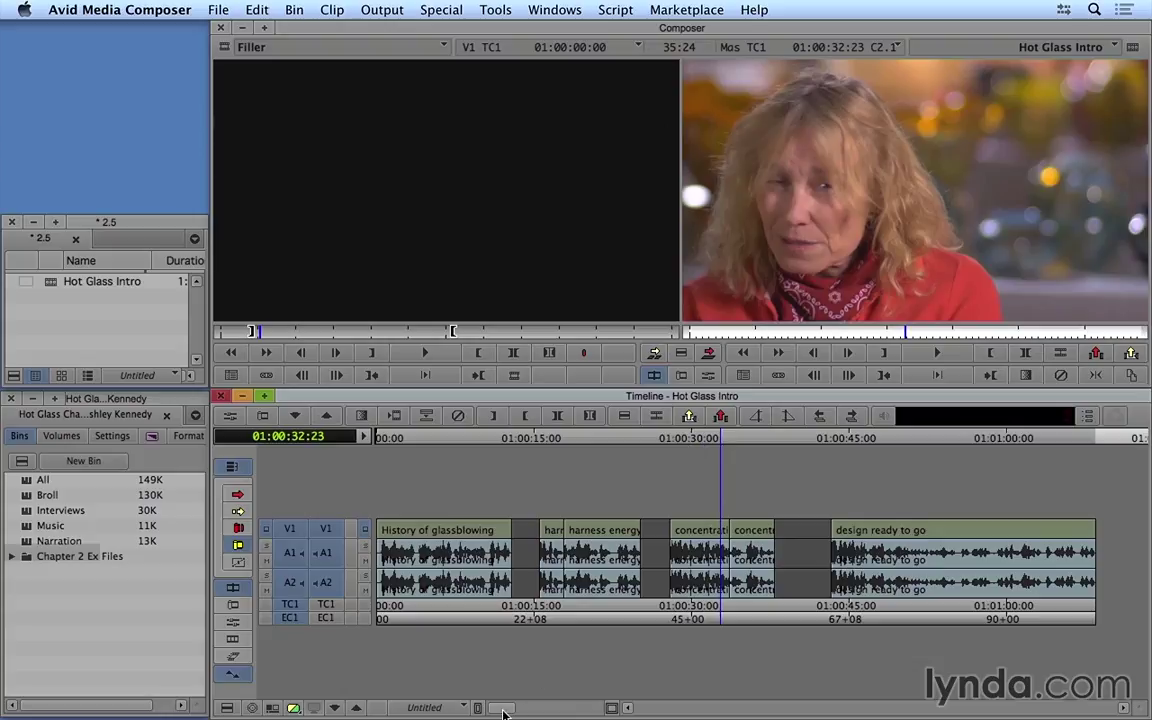
Zoom the timeline, play the two concentration clips, and park the playhead at 01:00:32:09
drag(502, 708, 586, 710)
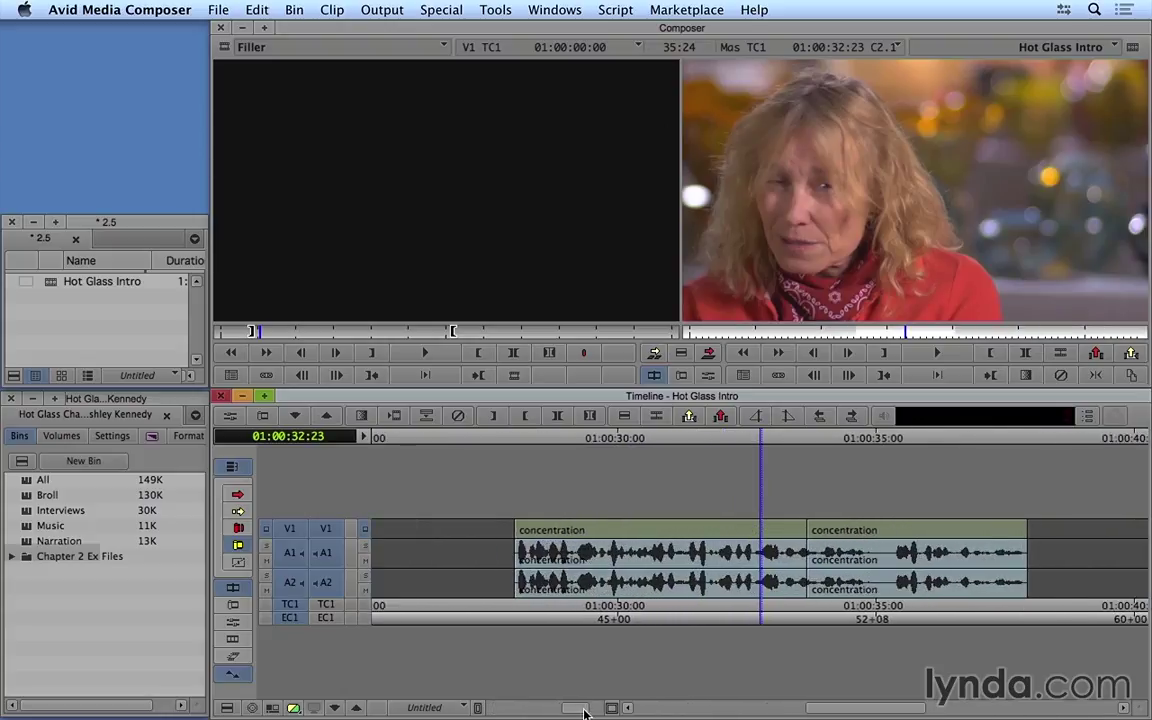
click(693, 443)
key(space)
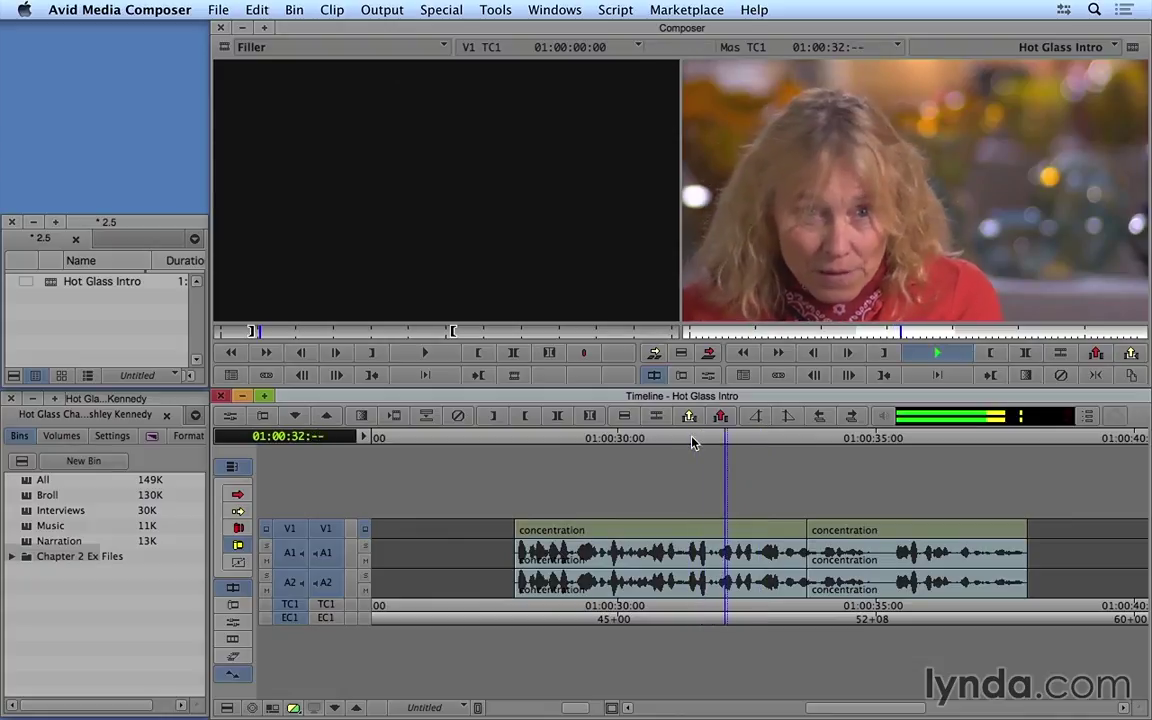
drag(694, 442, 734, 453)
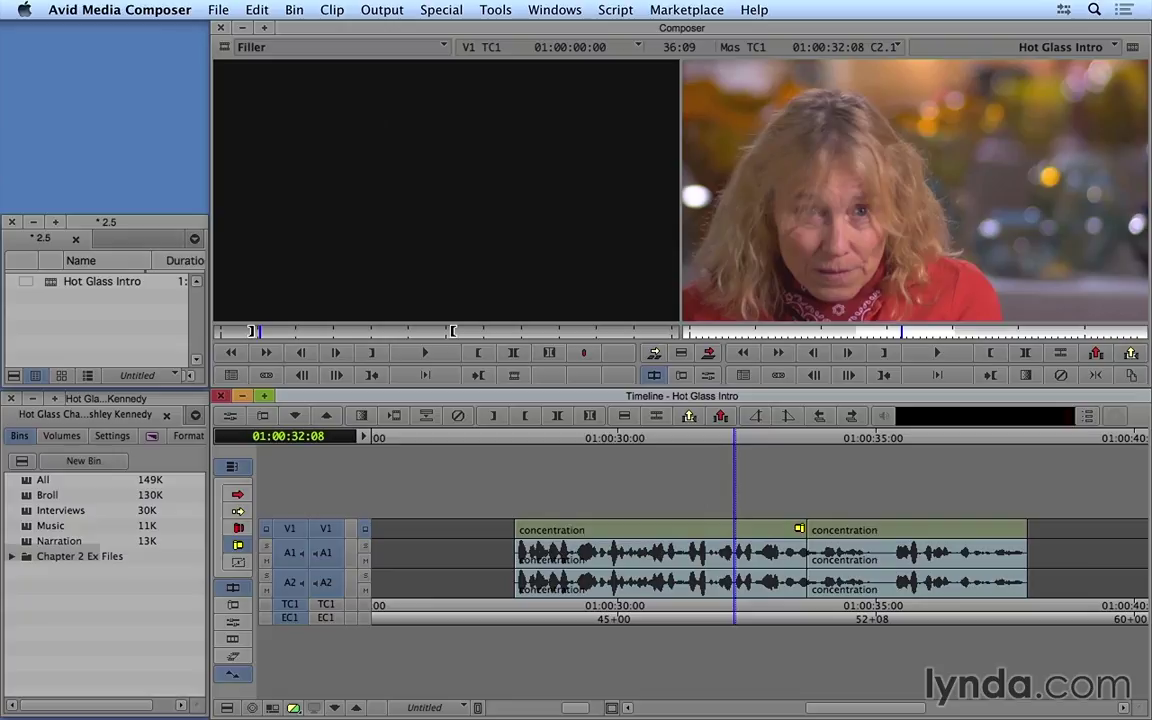
Ripple-trim the first concentration clip's end back 34 frames, loop-play the cut, then undo it
click(798, 528)
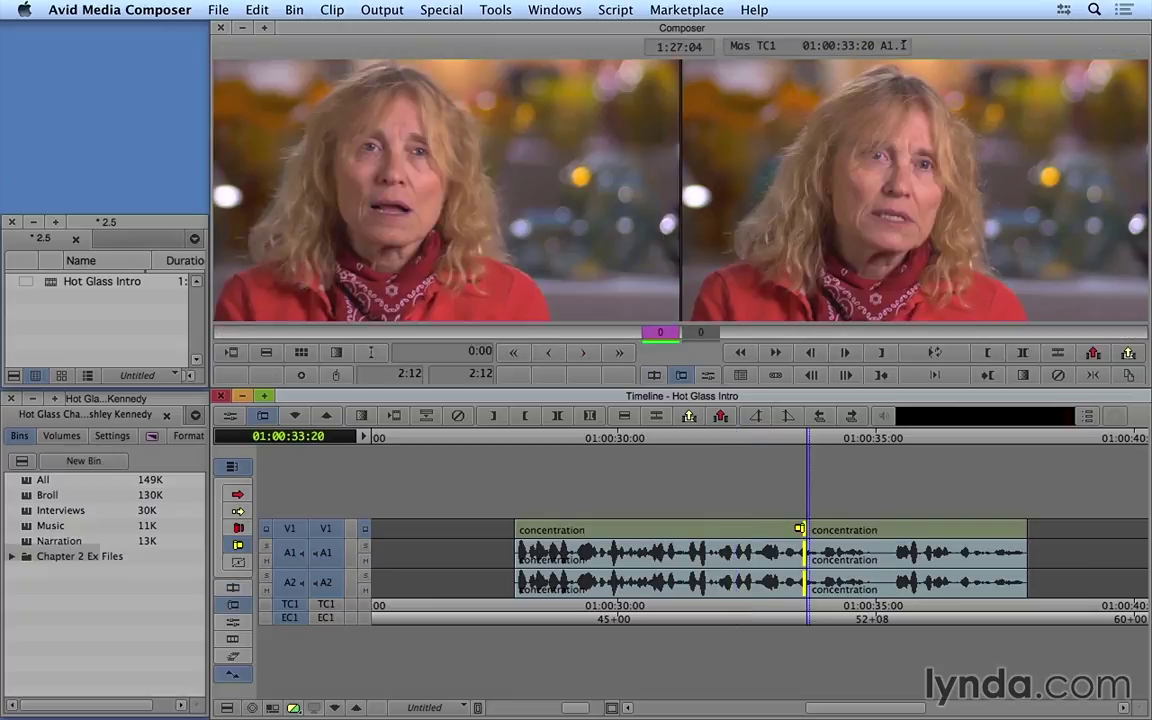
drag(798, 528, 727, 529)
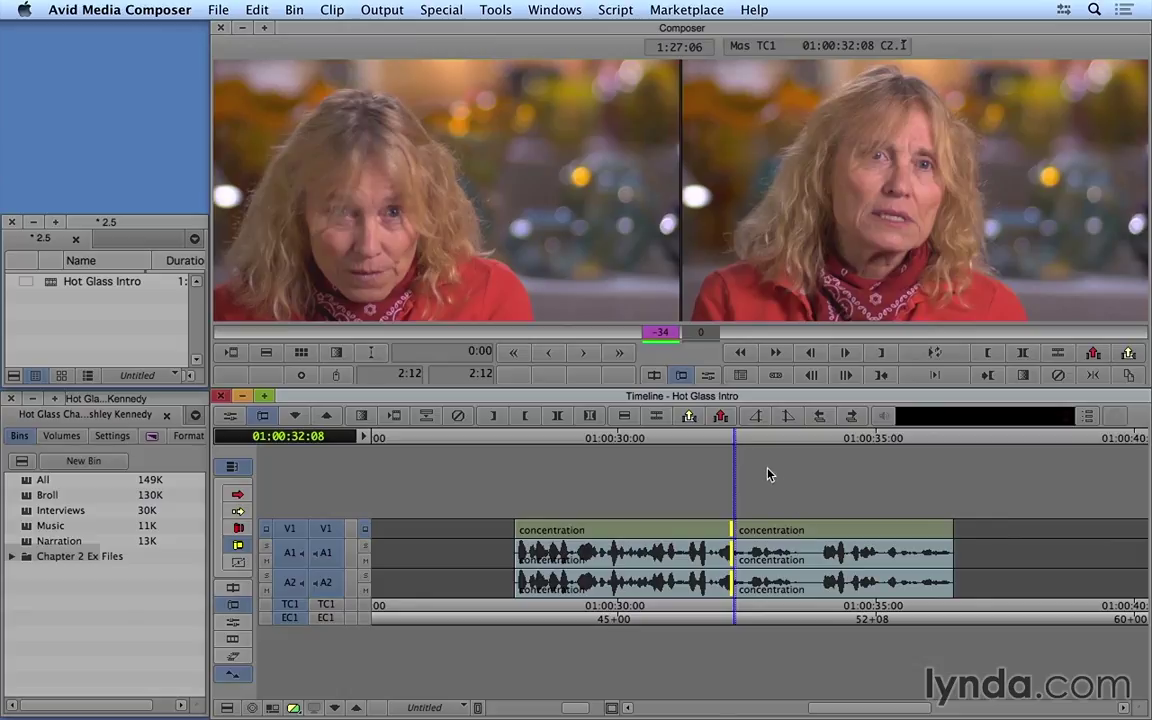
key(space)
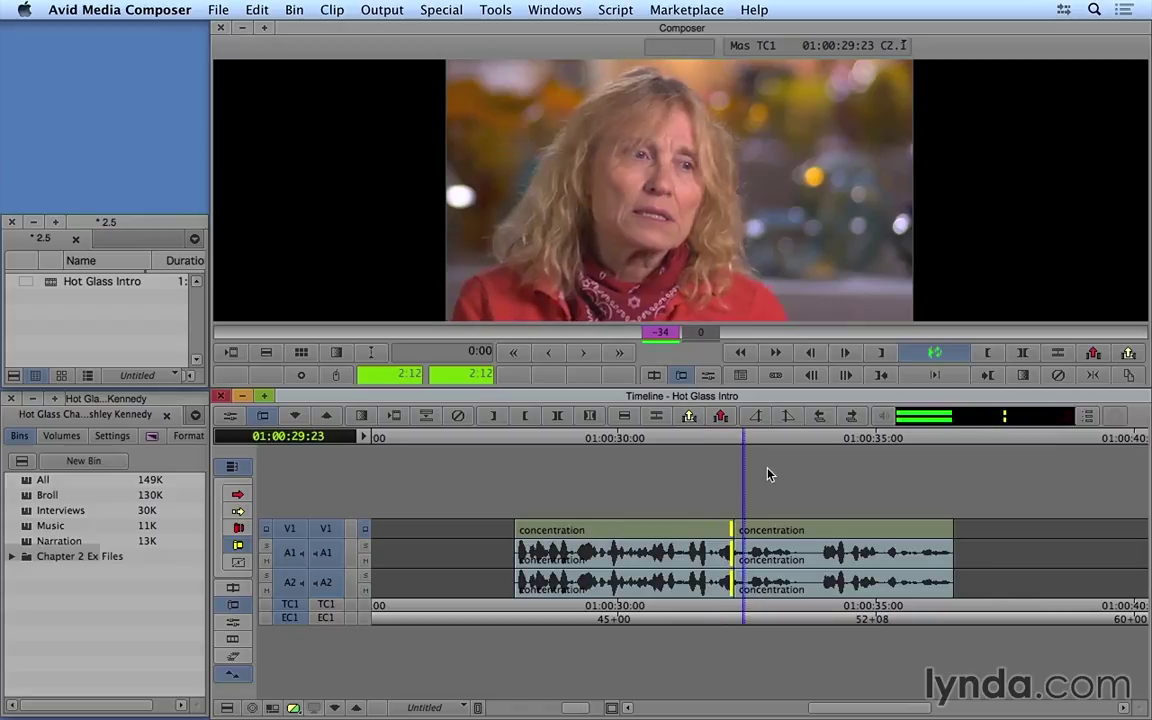
key(space)
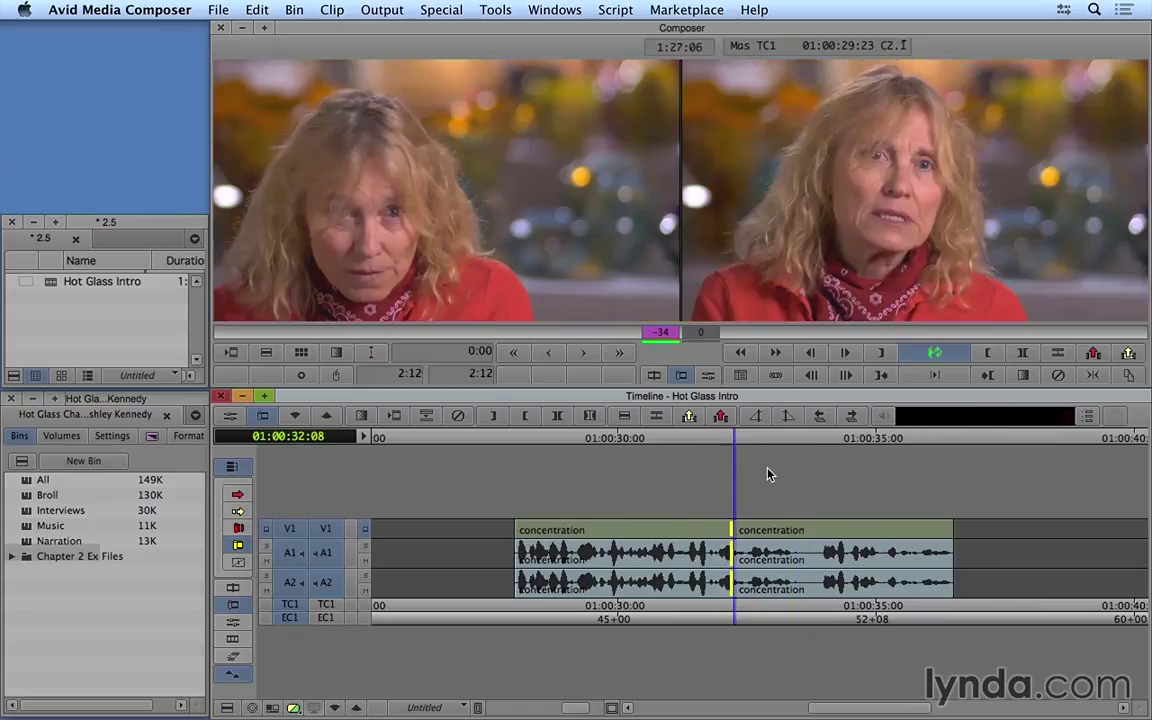
key(super+z)
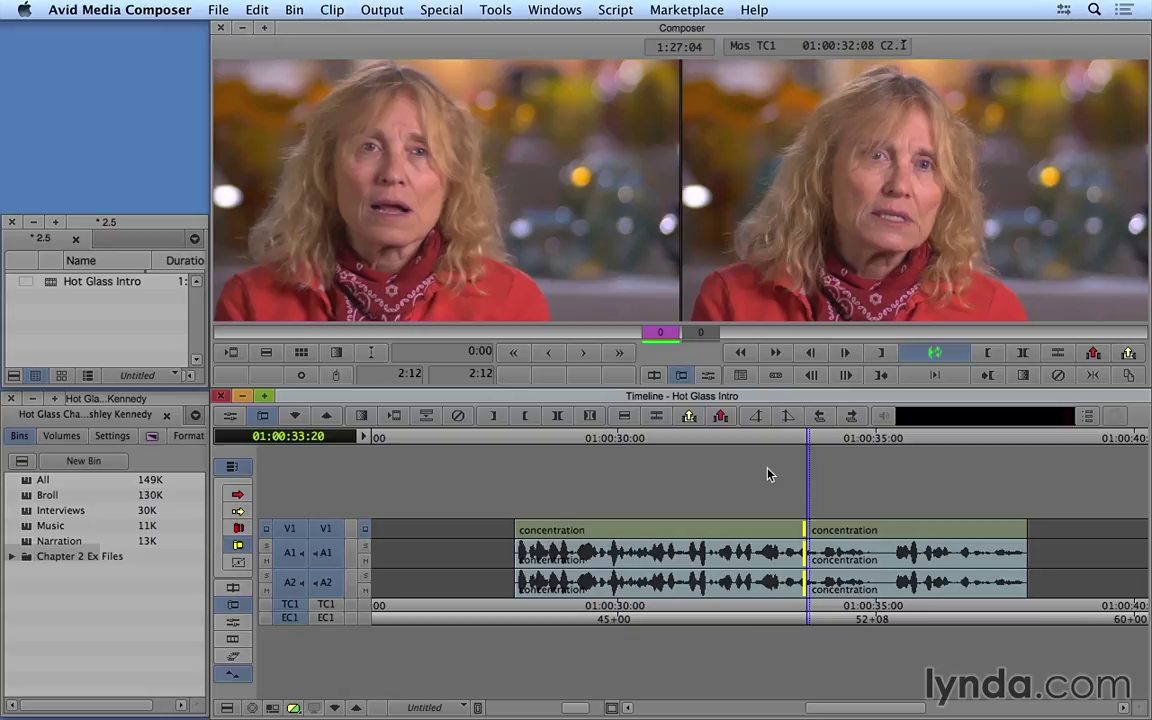
Overwrite-trim the first concentration clip's end to about 01:00:32:09, leaving filler, and play it back
click(238, 529)
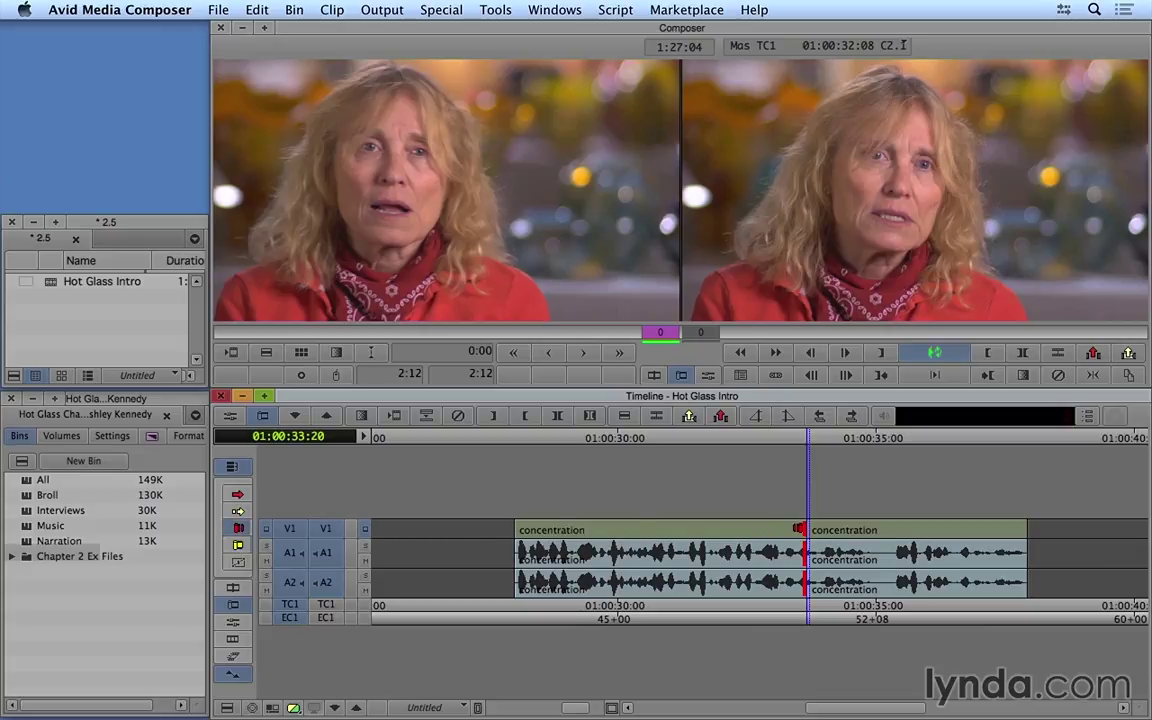
drag(800, 529, 717, 488)
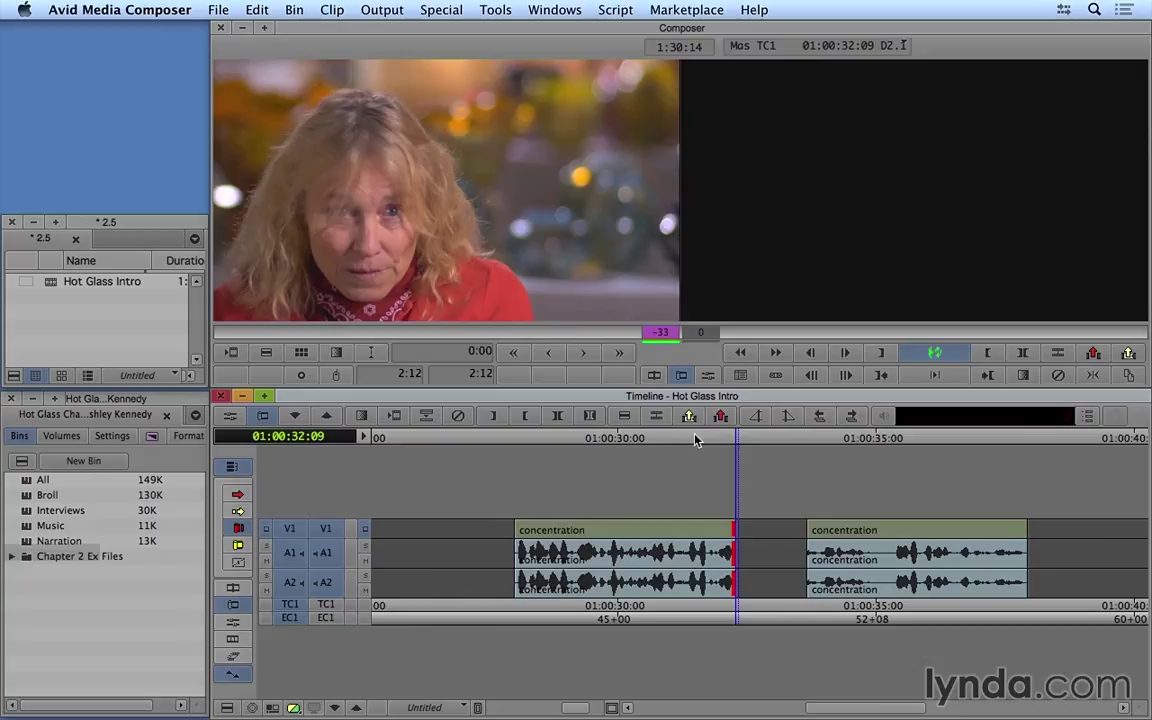
click(696, 440)
key(space)
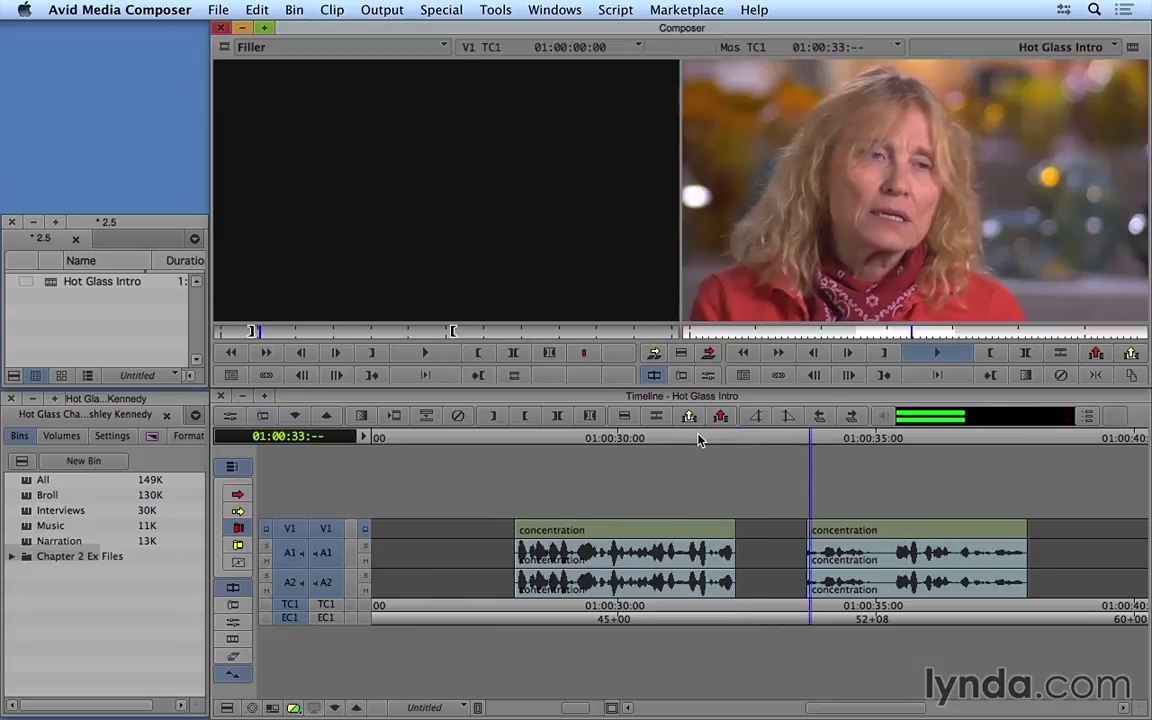
key(space)
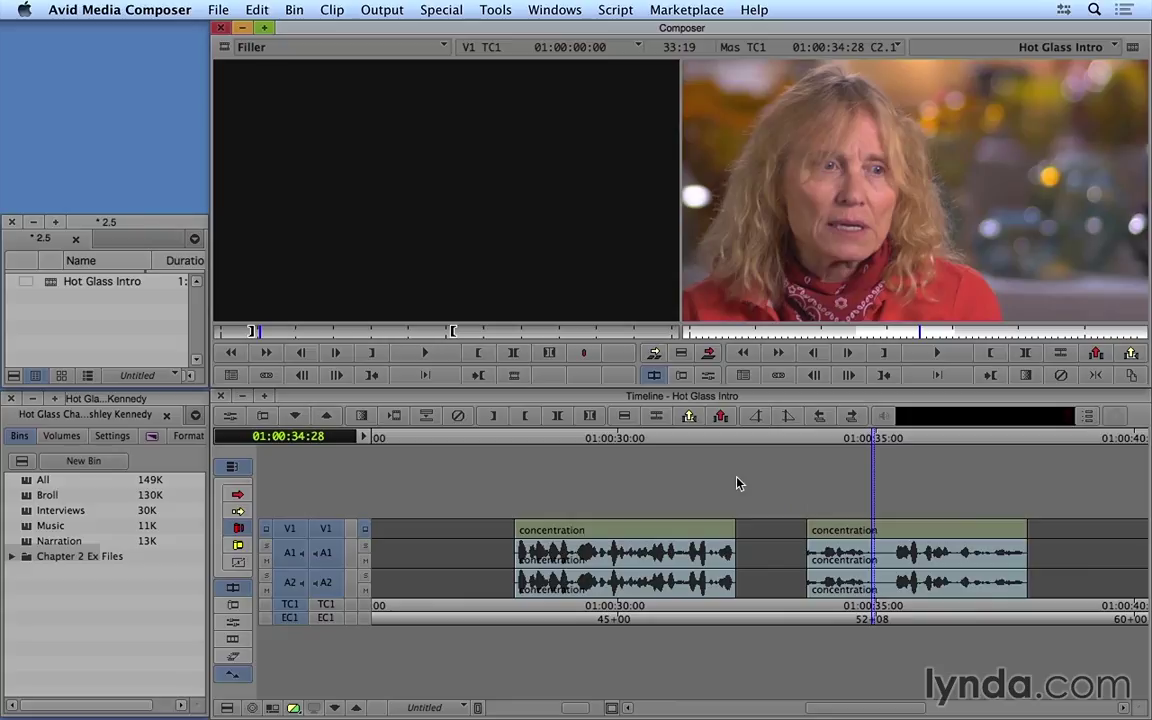
Undo the overwrite trim so the first clip runs to 01:00:33:20 again, and activate the Timeline
key(super+z)
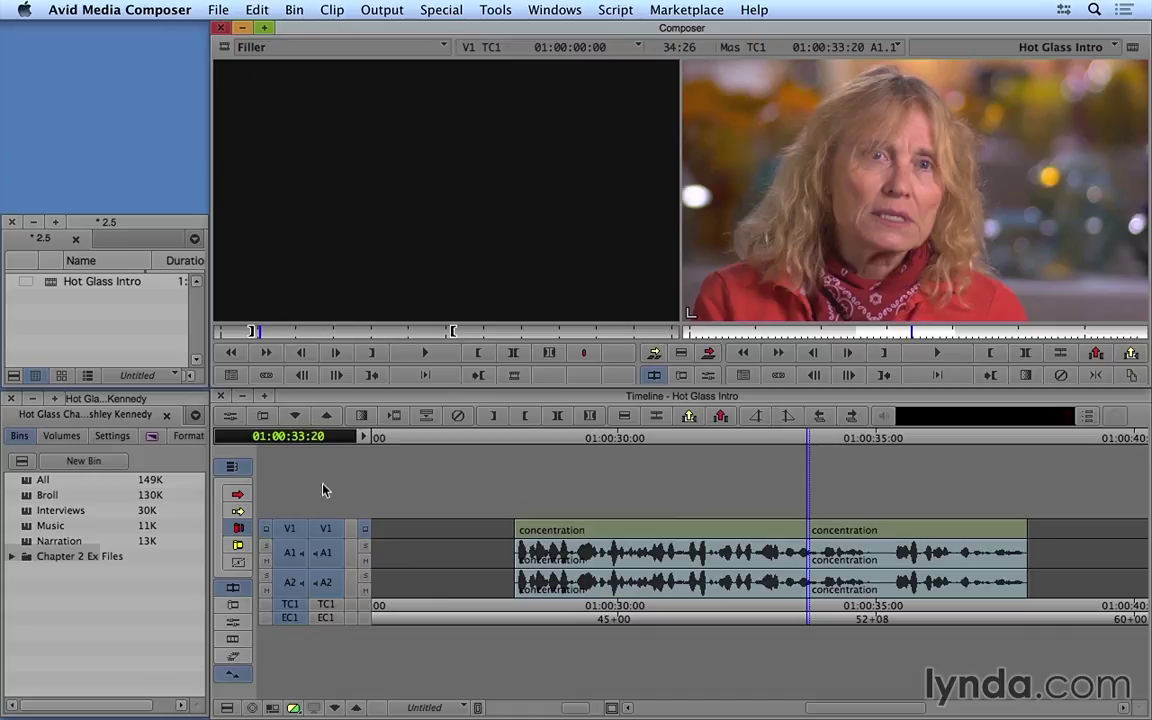
click(238, 528)
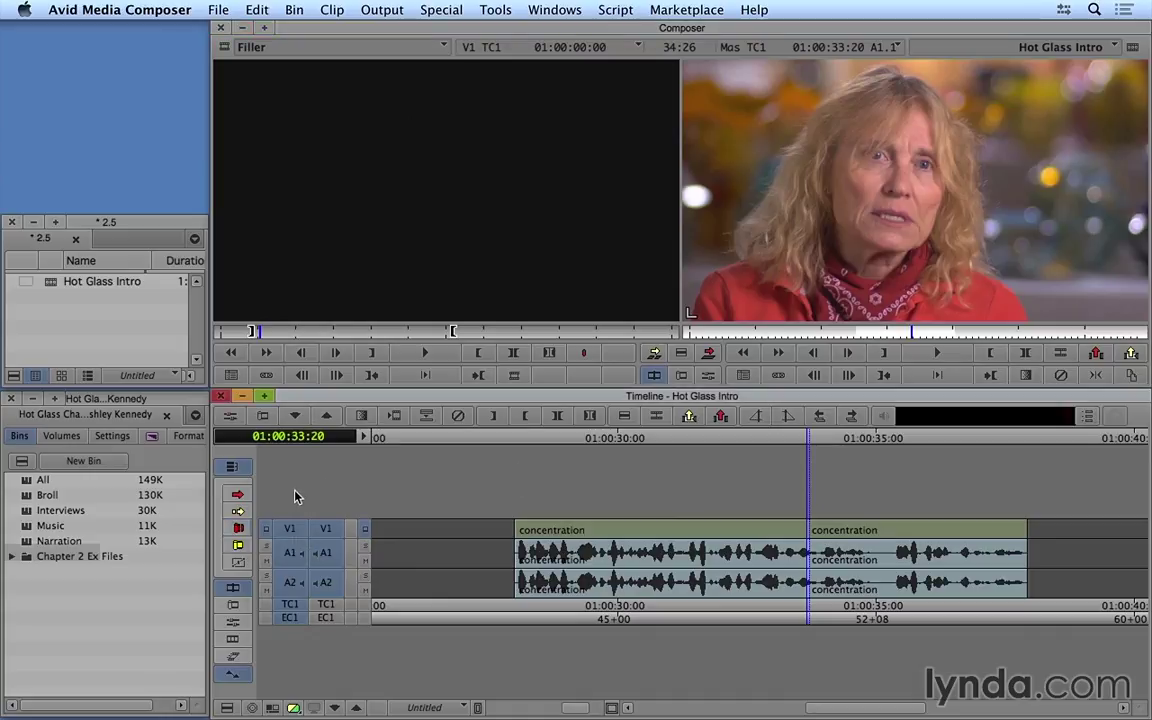